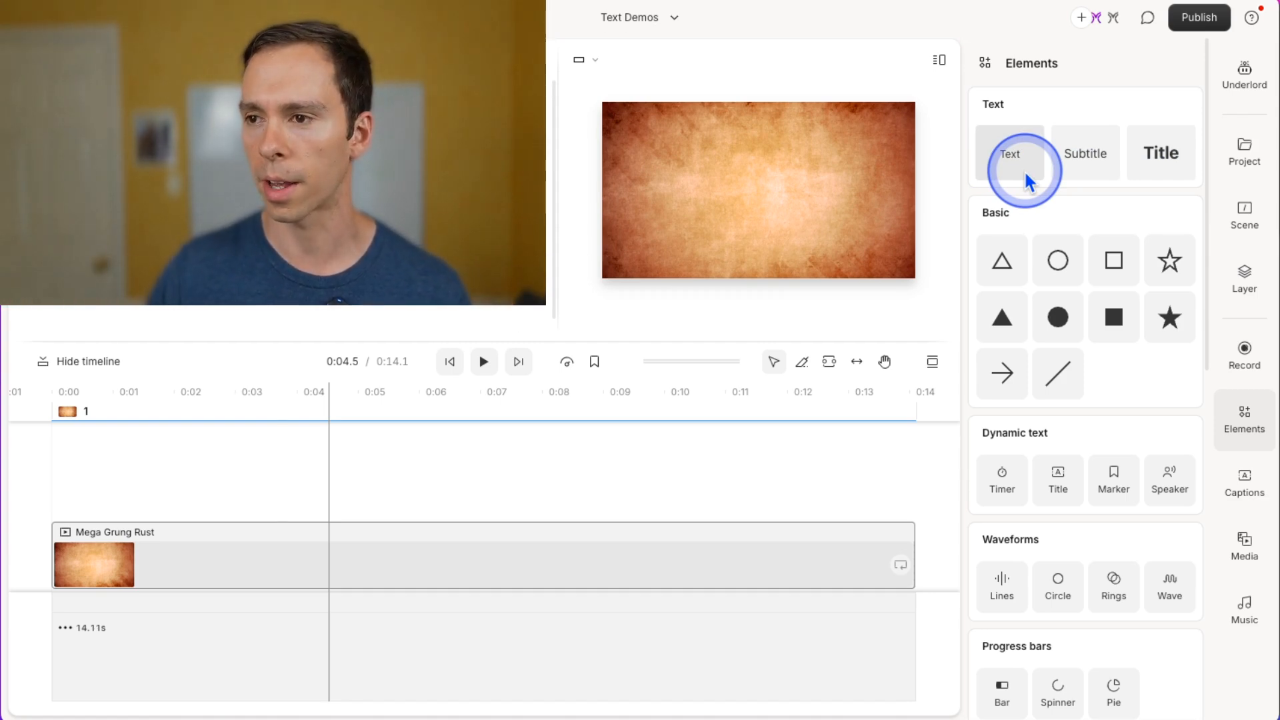
Add a Title text element to the scene and give it a Blur in-animation.
{"action": "left_click", "coordinate": [1124, 161]}
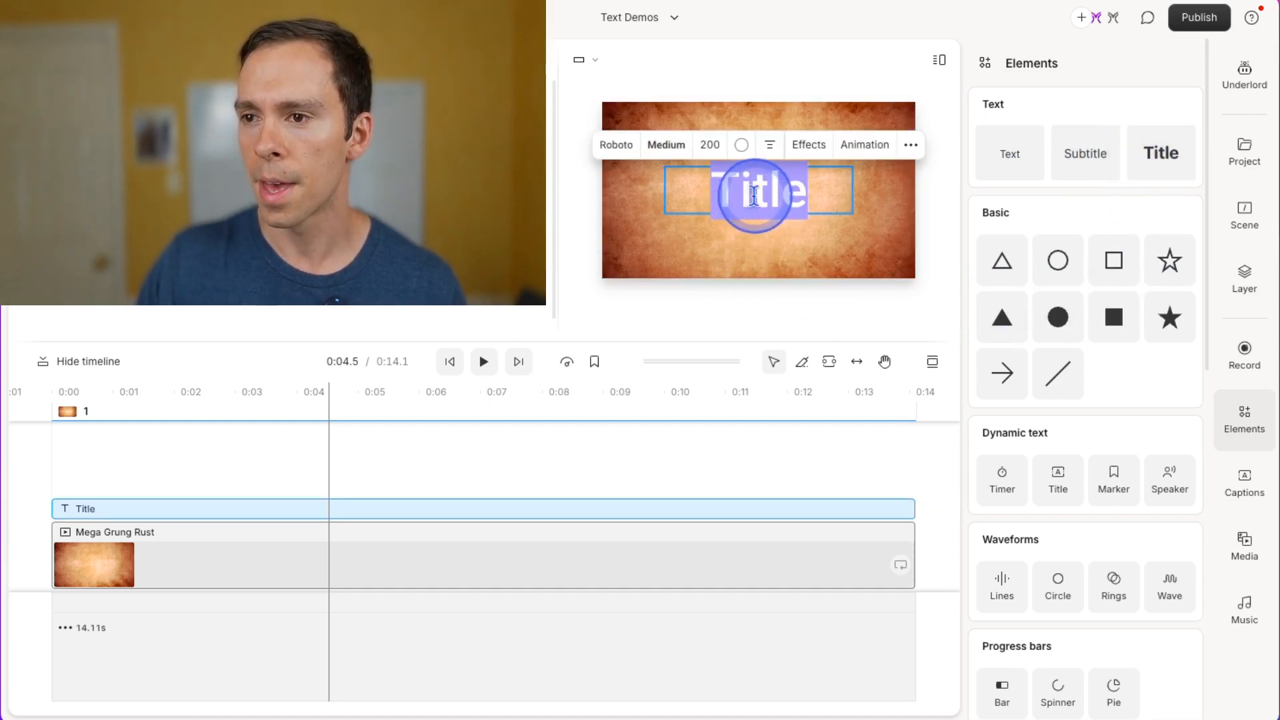
{"action": "left_click", "coordinate": [864, 150]}
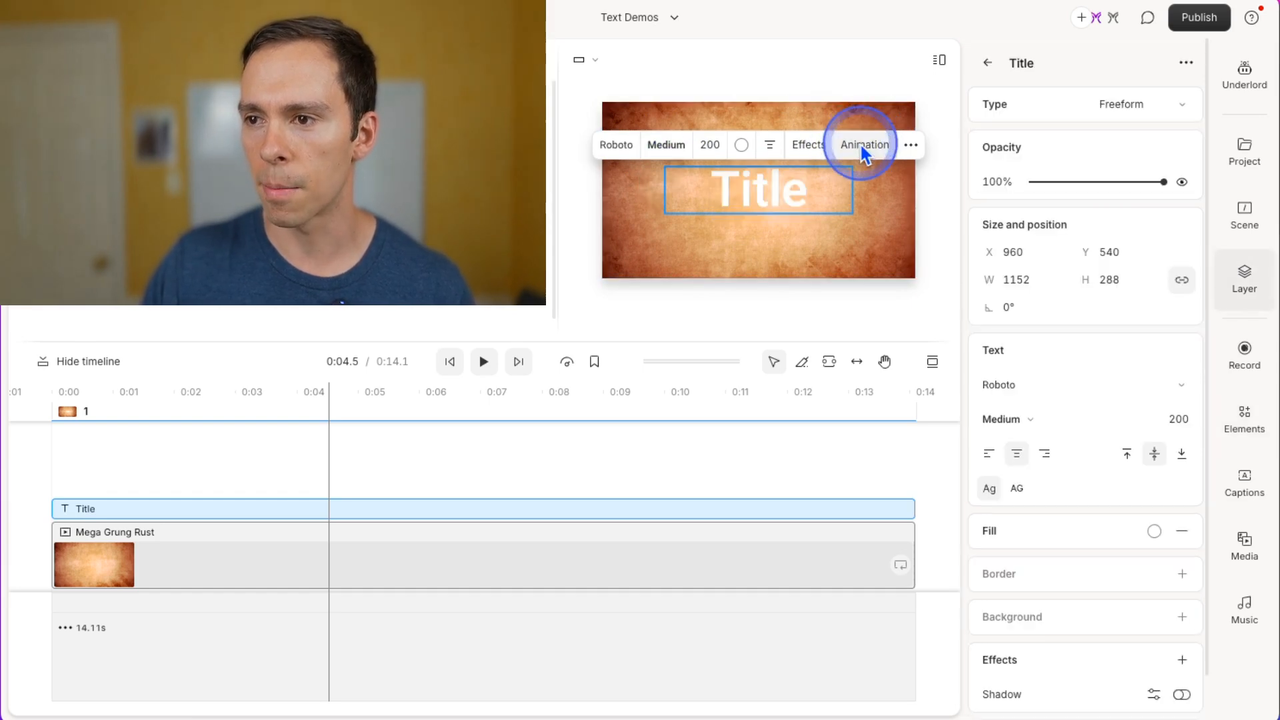
{"action": "scroll", "coordinate": [1106, 500], "scroll_direction": "down", "scroll_amount": 1}
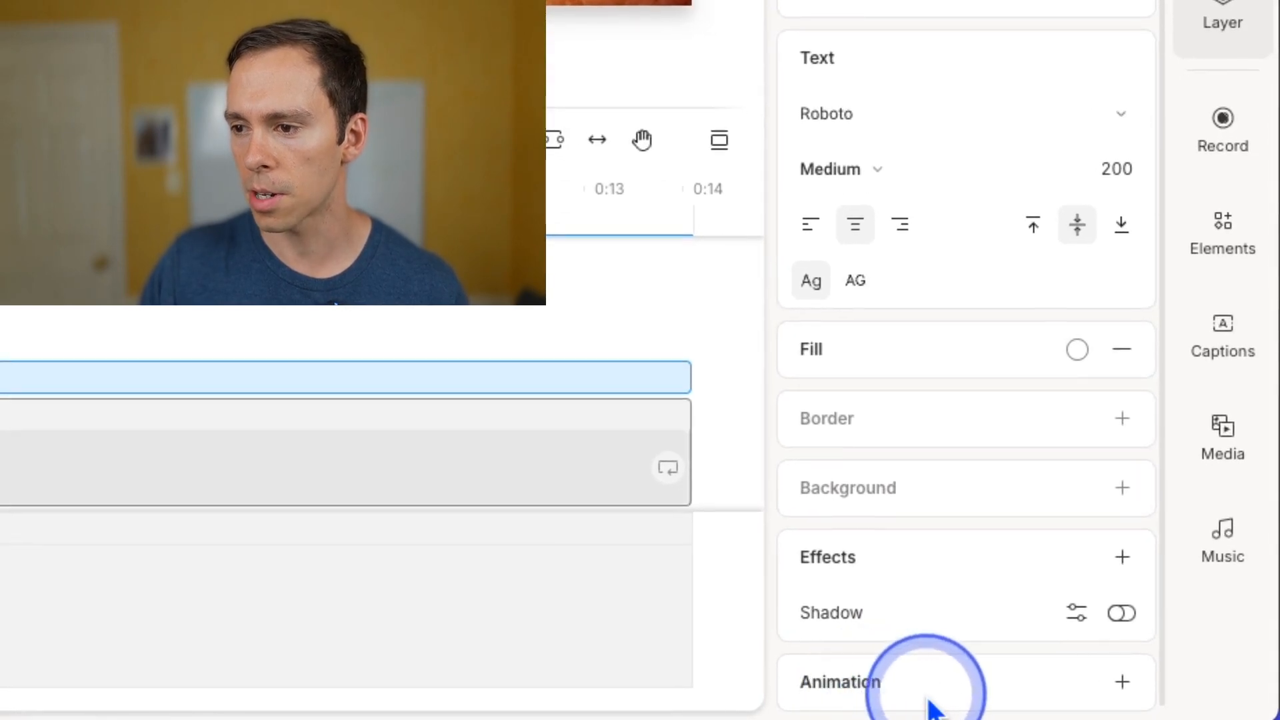
{"action": "left_click", "coordinate": [1120, 693]}
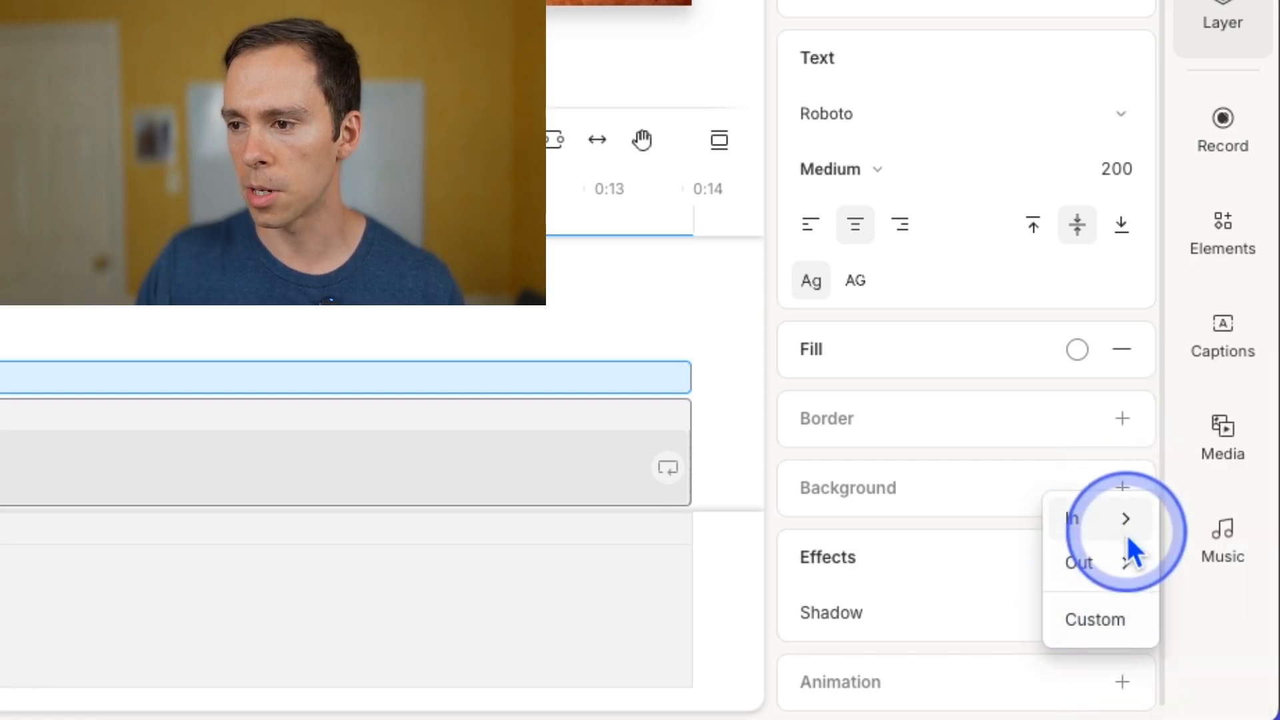
{"action": "mouse_move", "coordinate": [1104, 546]}
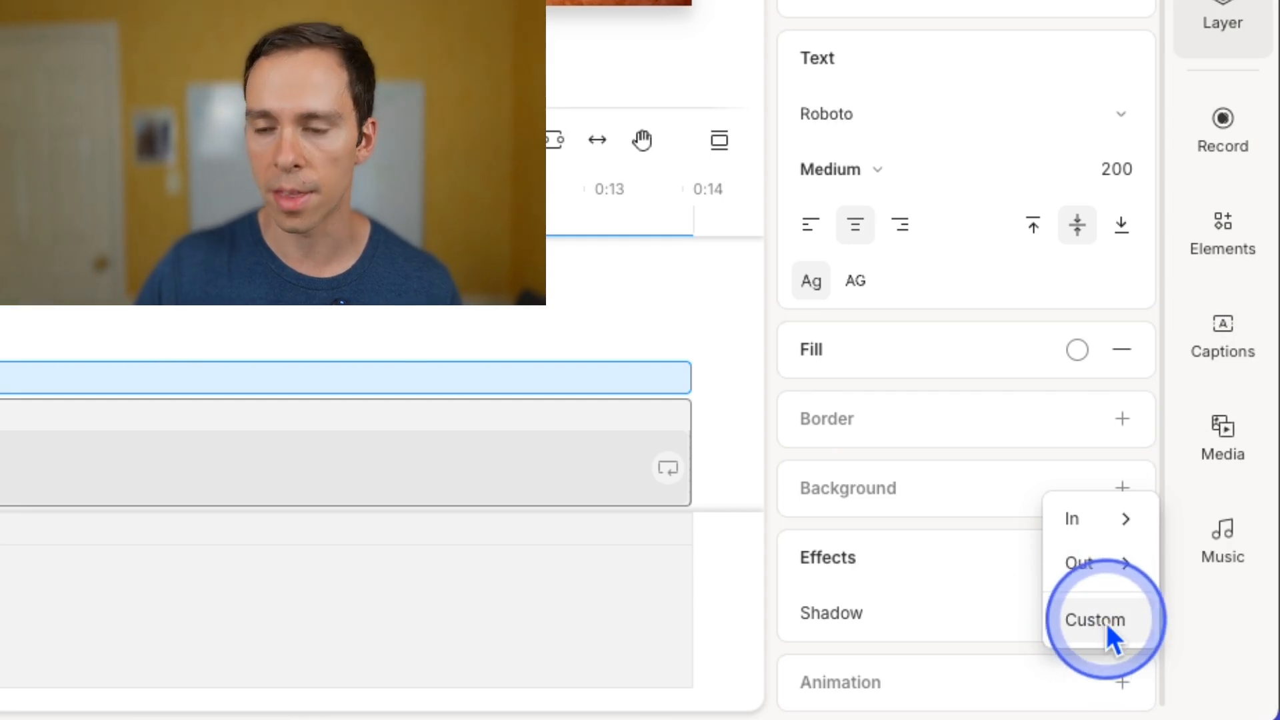
{"action": "mouse_move", "coordinate": [1104, 518]}
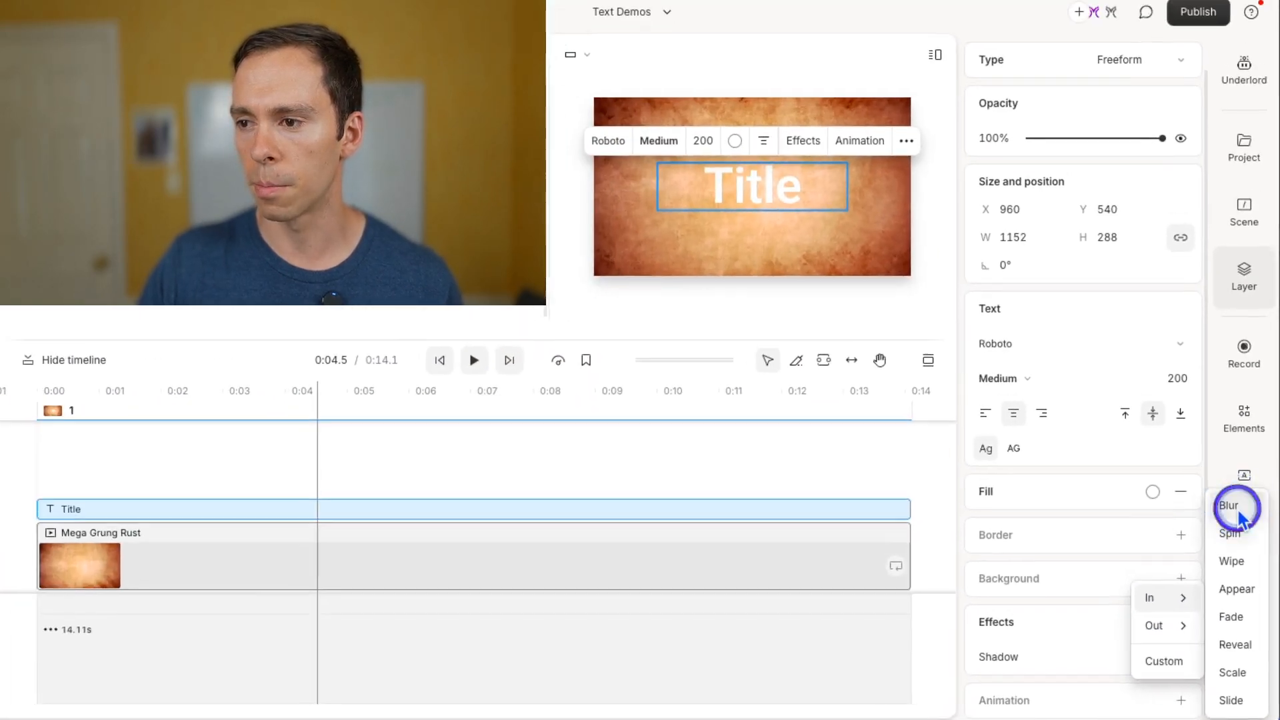
{"action": "left_click", "coordinate": [1230, 506]}
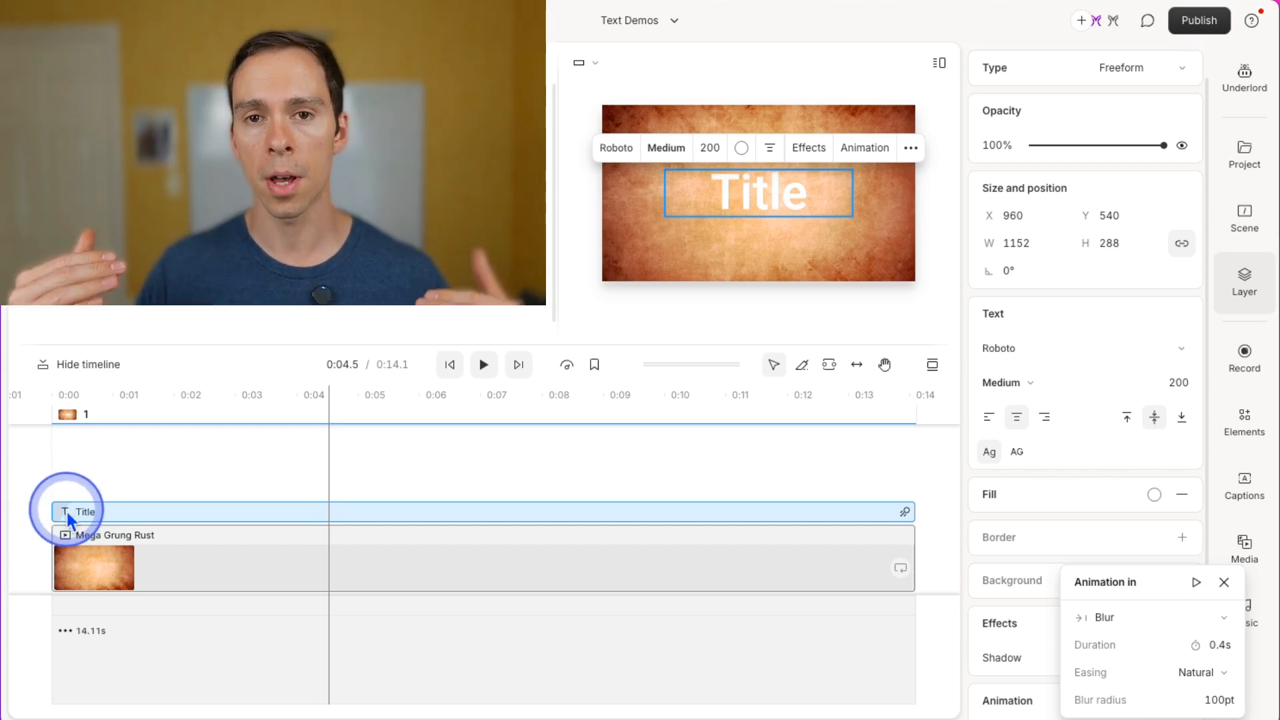
Play the scene from the start to preview the title's in-animation.
{"action": "left_click", "coordinate": [456, 371]}
{"action": "left_click", "coordinate": [457, 358]}
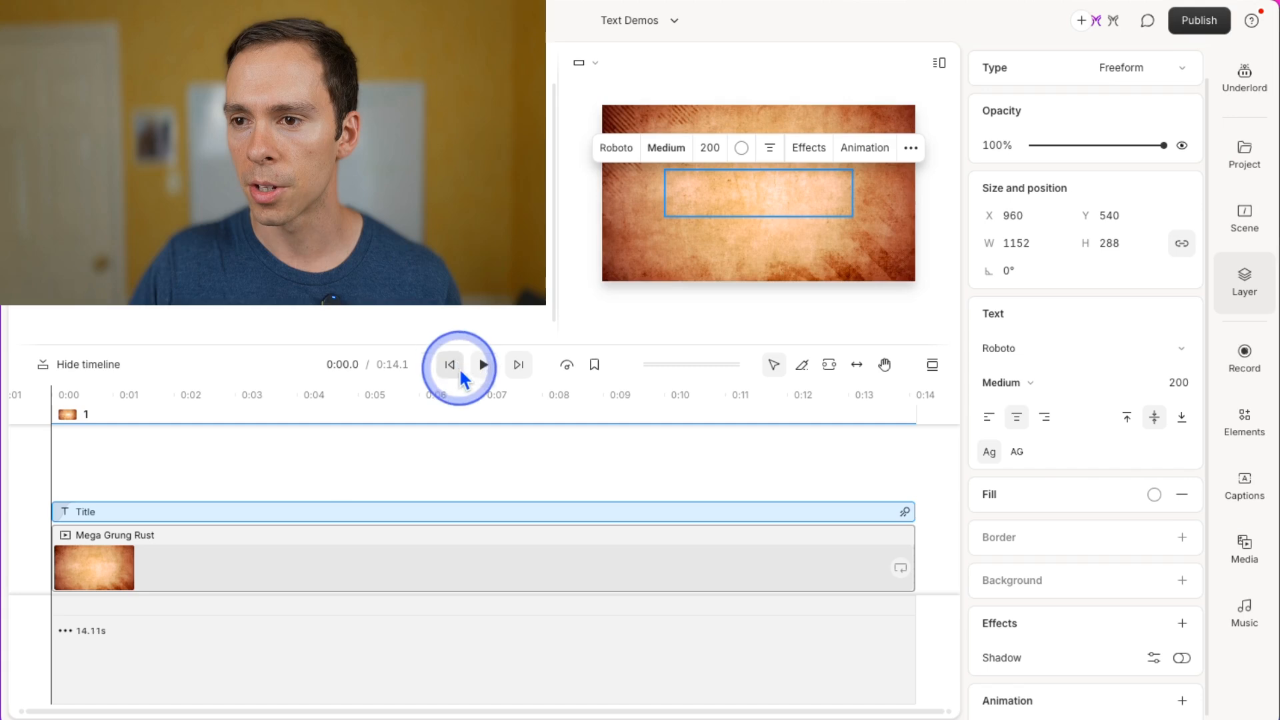
{"action": "left_click", "coordinate": [757, 286]}
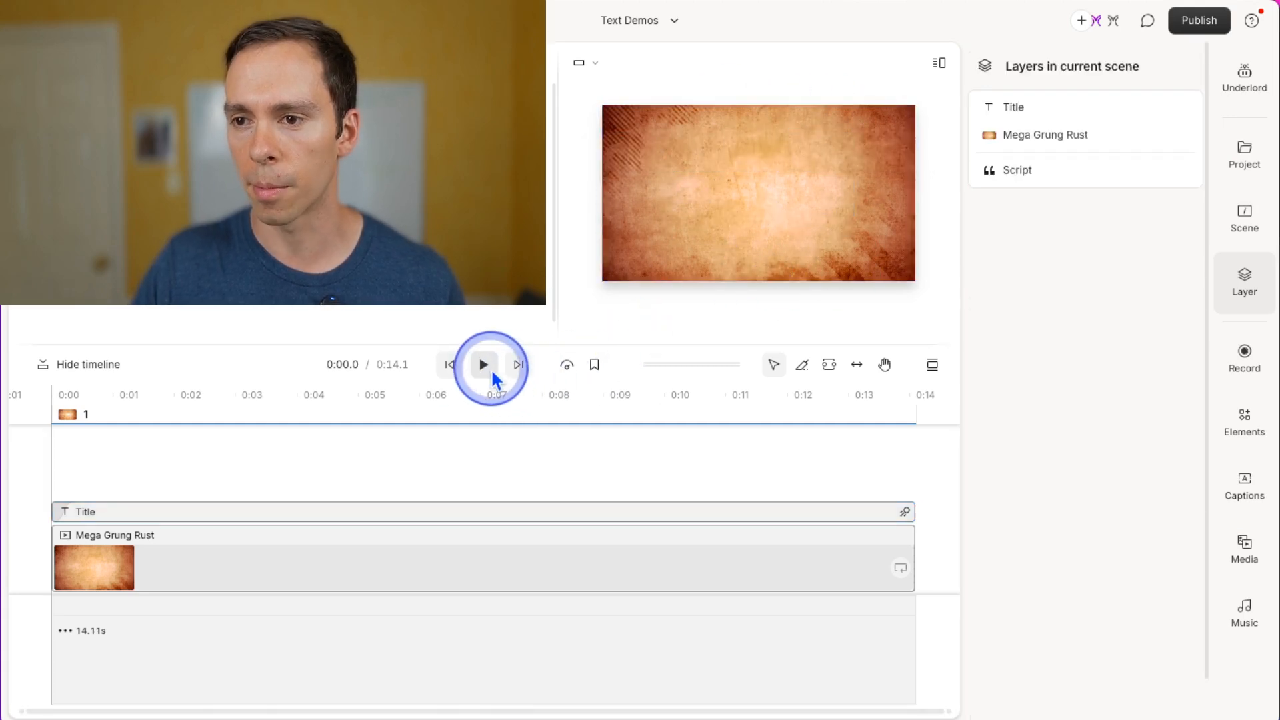
{"action": "left_click", "coordinate": [484, 364]}
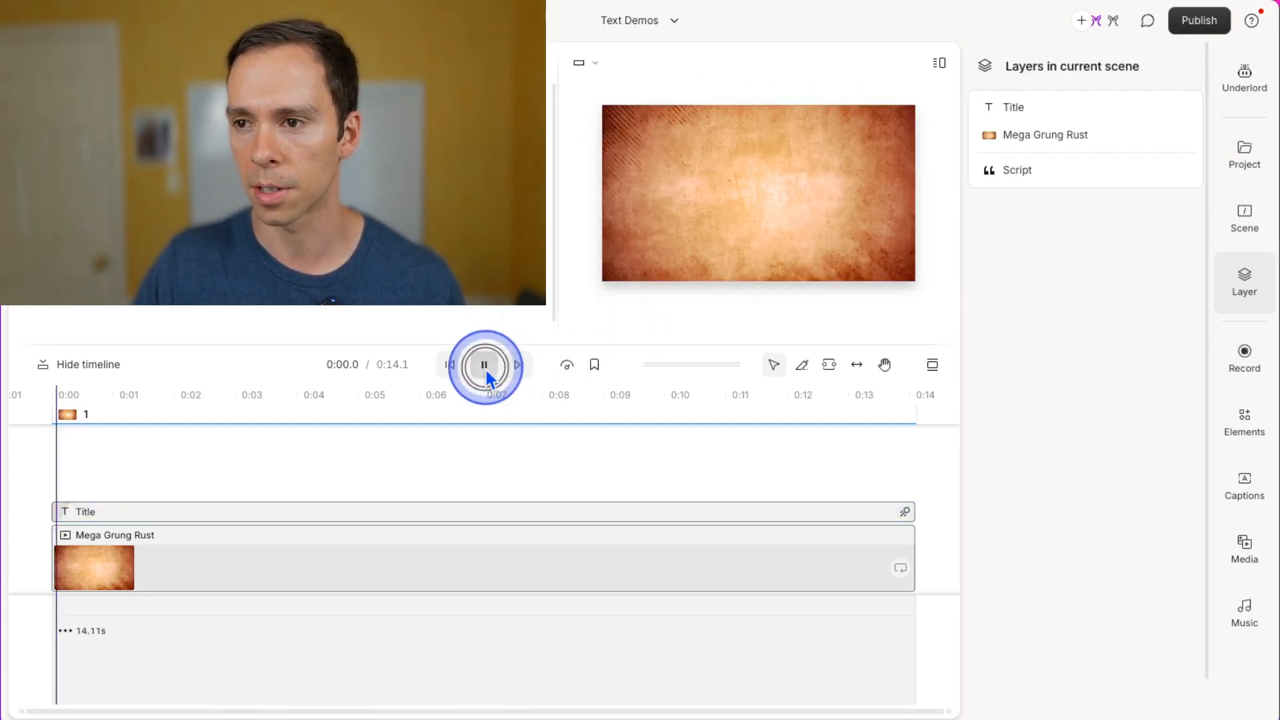
{"action": "left_click", "coordinate": [470, 408]}
{"action": "left_click", "coordinate": [442, 368]}
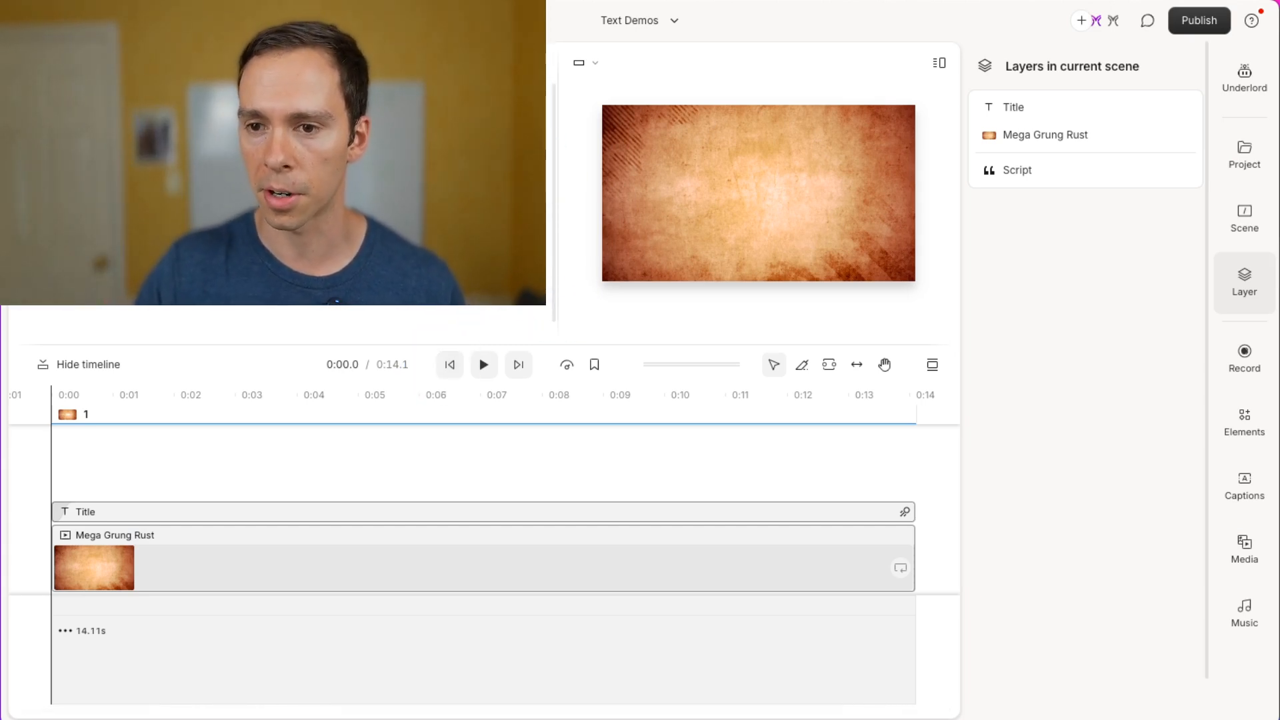
Change the title's in-animation from Blur to Spin.
{"action": "left_click", "coordinate": [100, 512]}
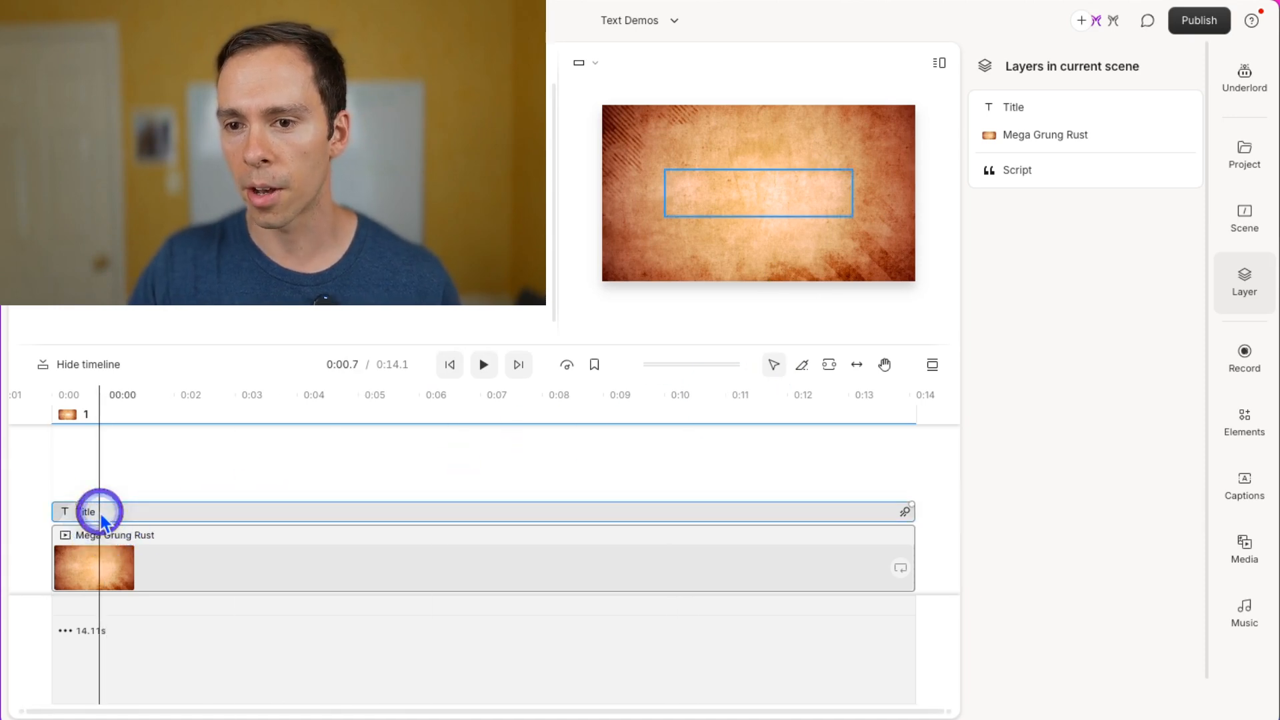
{"action": "scroll", "coordinate": [1080, 589], "scroll_direction": "down", "scroll_amount": 2}
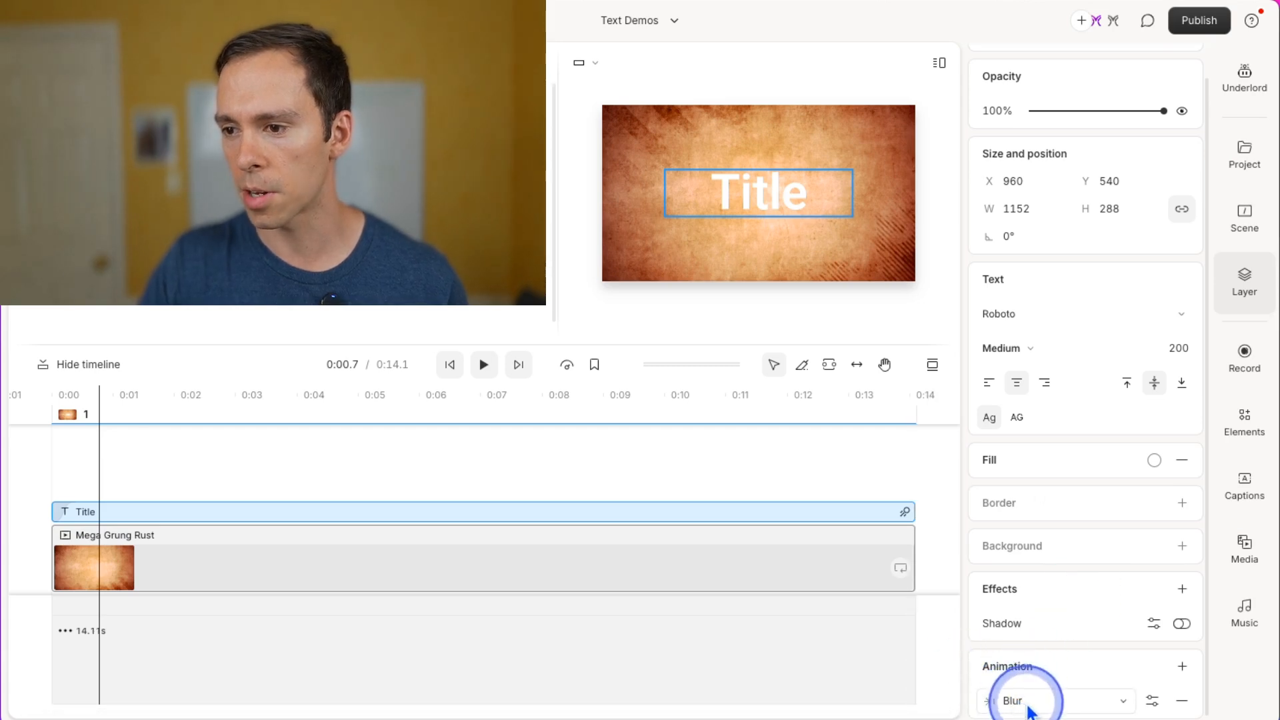
{"action": "left_click", "coordinate": [1055, 707]}
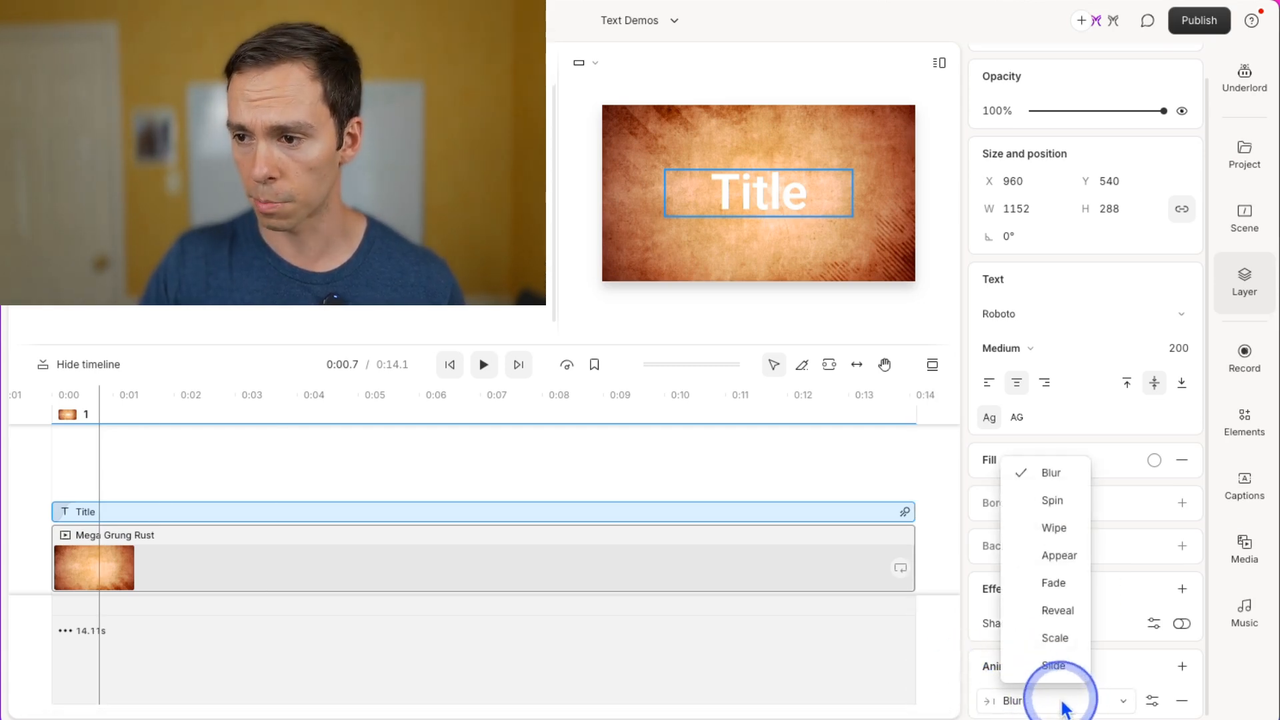
{"action": "left_click", "coordinate": [1048, 501]}
Play the scene from the start to preview the Spin animation.
{"action": "left_click", "coordinate": [445, 367]}
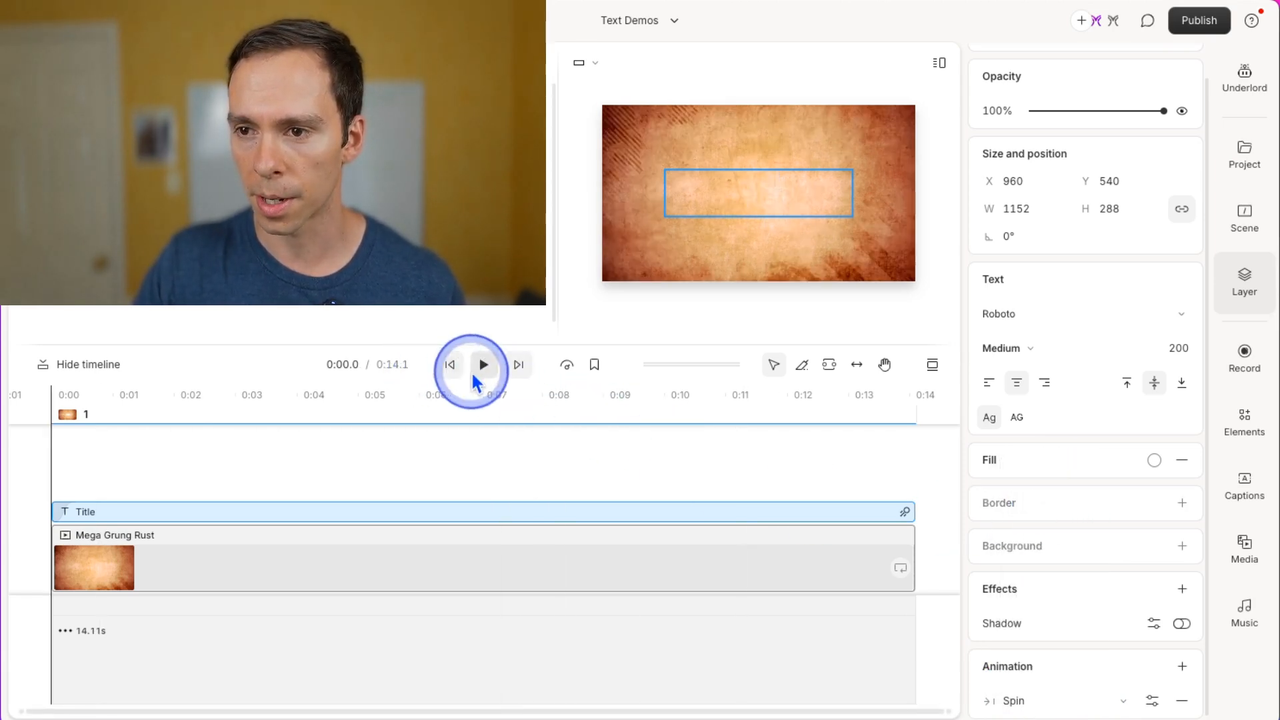
{"action": "left_click", "coordinate": [477, 368]}
{"action": "left_click", "coordinate": [476, 365]}
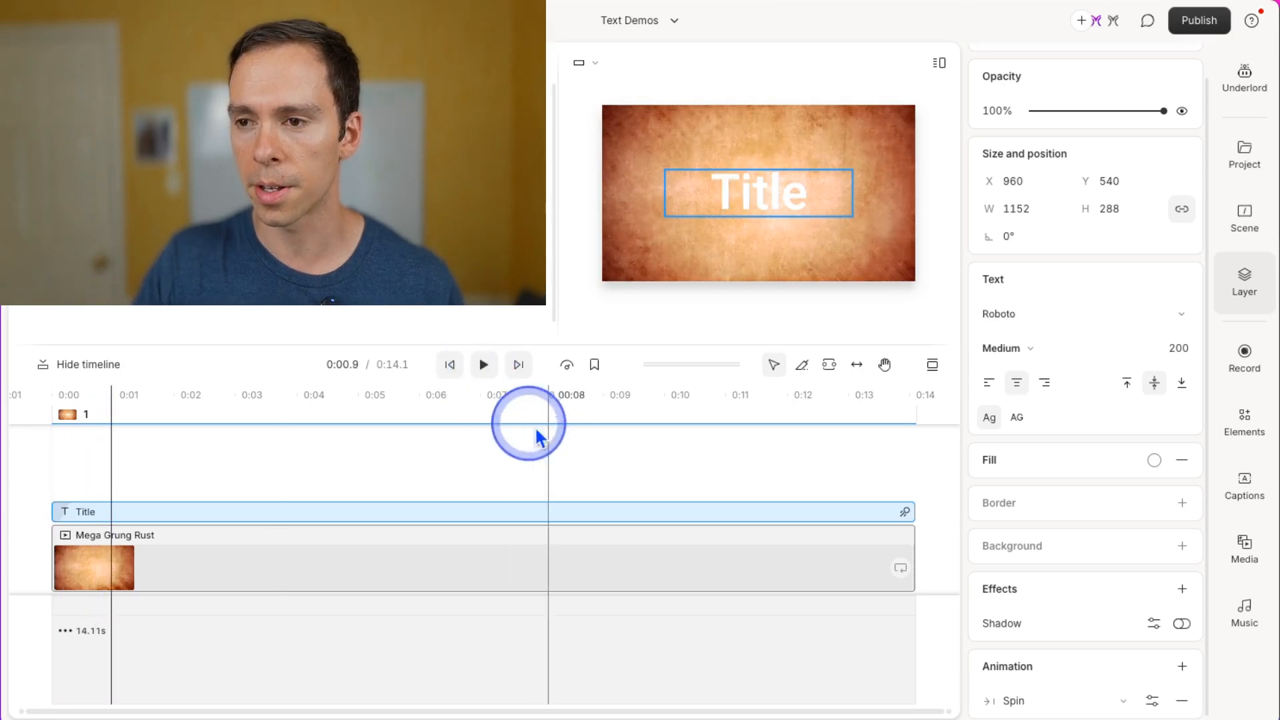
{"action": "left_click", "coordinate": [437, 372]}
{"action": "left_click", "coordinate": [800, 679]}
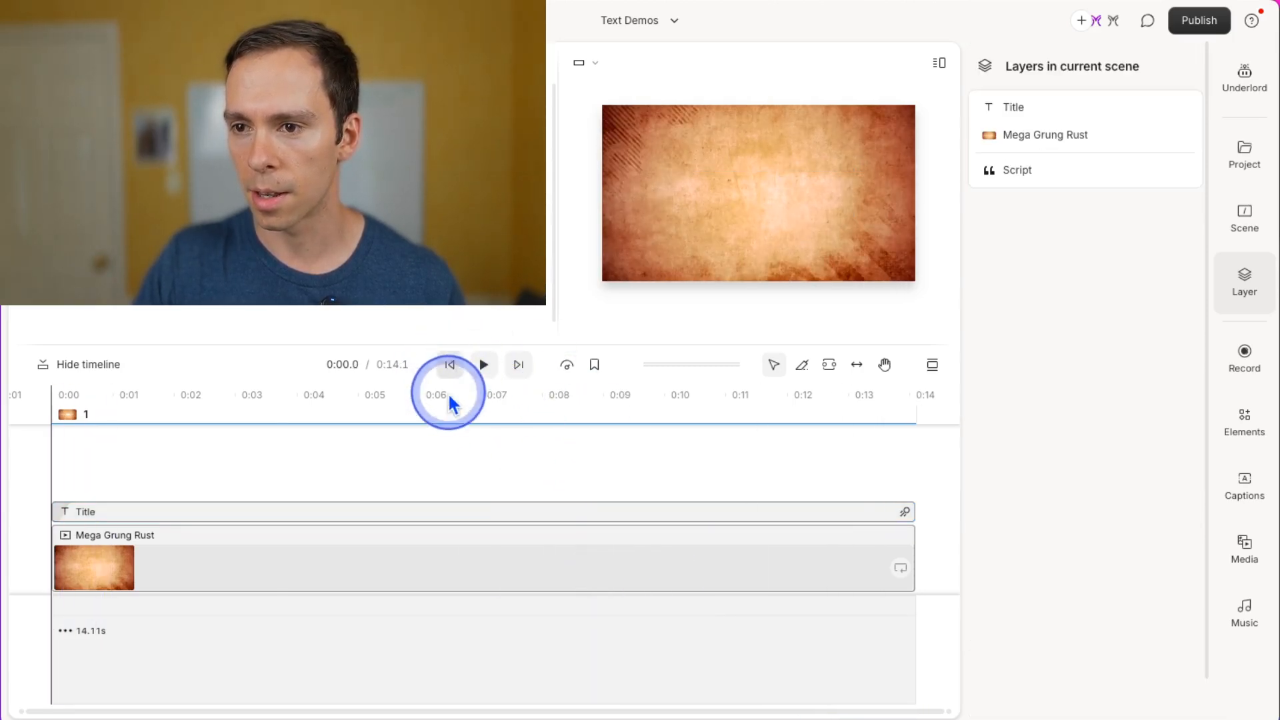
Change the title's in-animation to Wipe and play it back to preview.
{"action": "left_click", "coordinate": [98, 526]}
{"action": "scroll", "coordinate": [1066, 696], "scroll_direction": "down", "scroll_amount": 2}
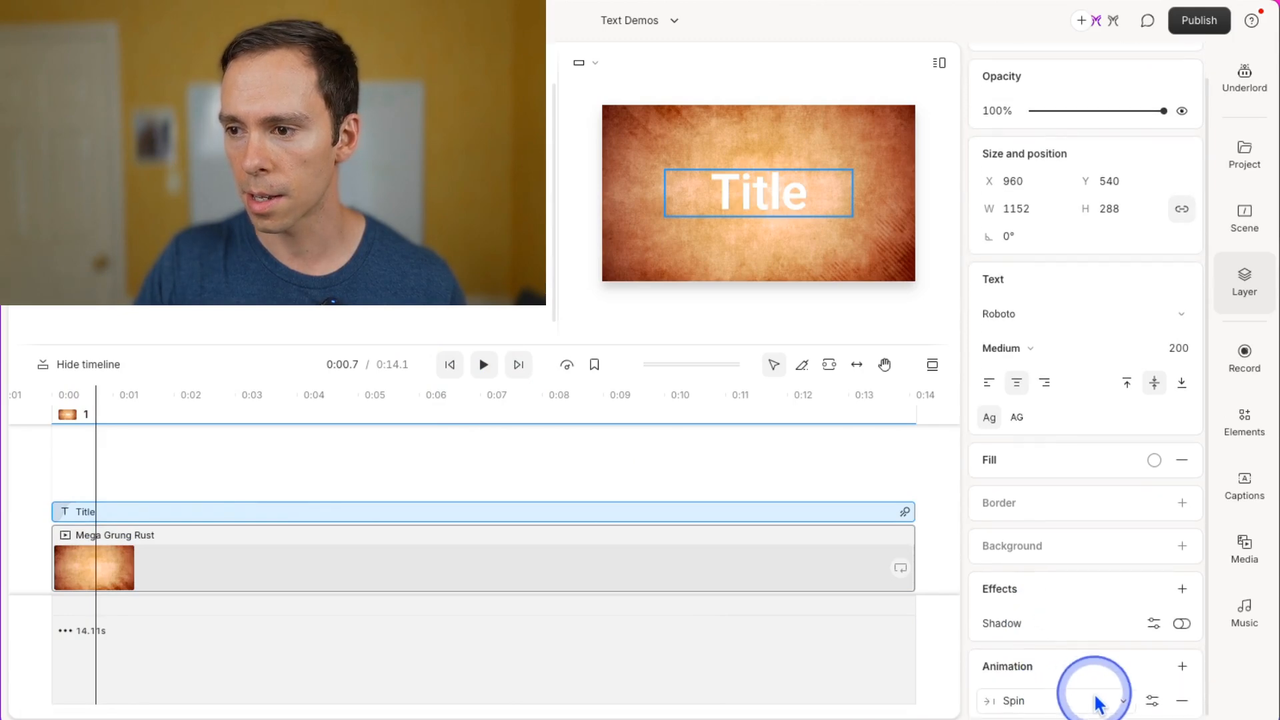
{"action": "left_click", "coordinate": [1093, 706]}
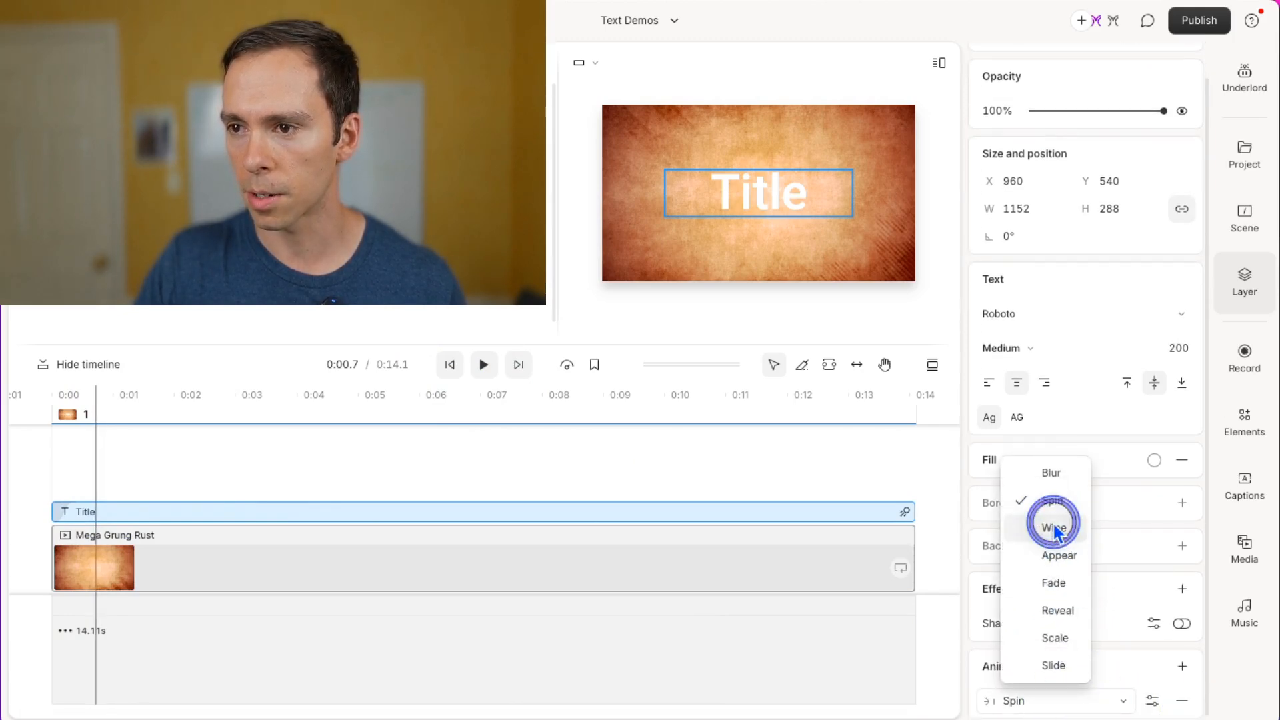
{"action": "left_click", "coordinate": [1053, 528]}
{"action": "left_click", "coordinate": [482, 366]}
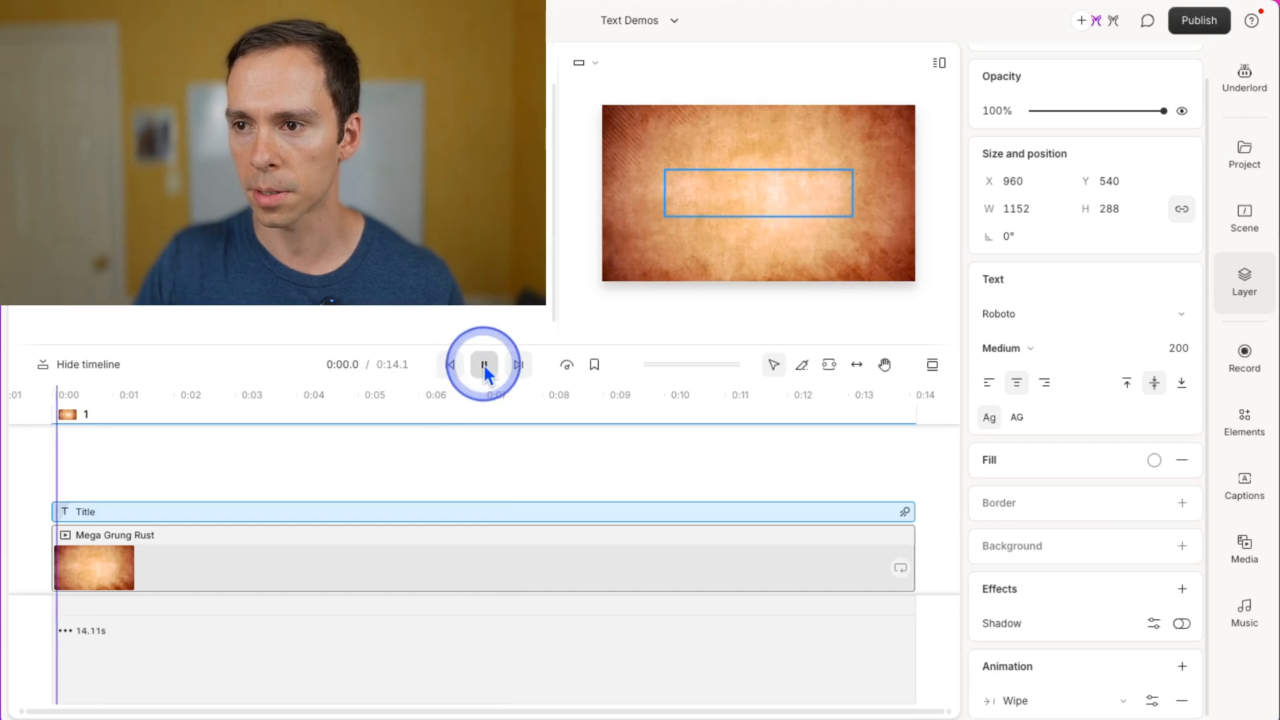
{"action": "left_click", "coordinate": [484, 365]}
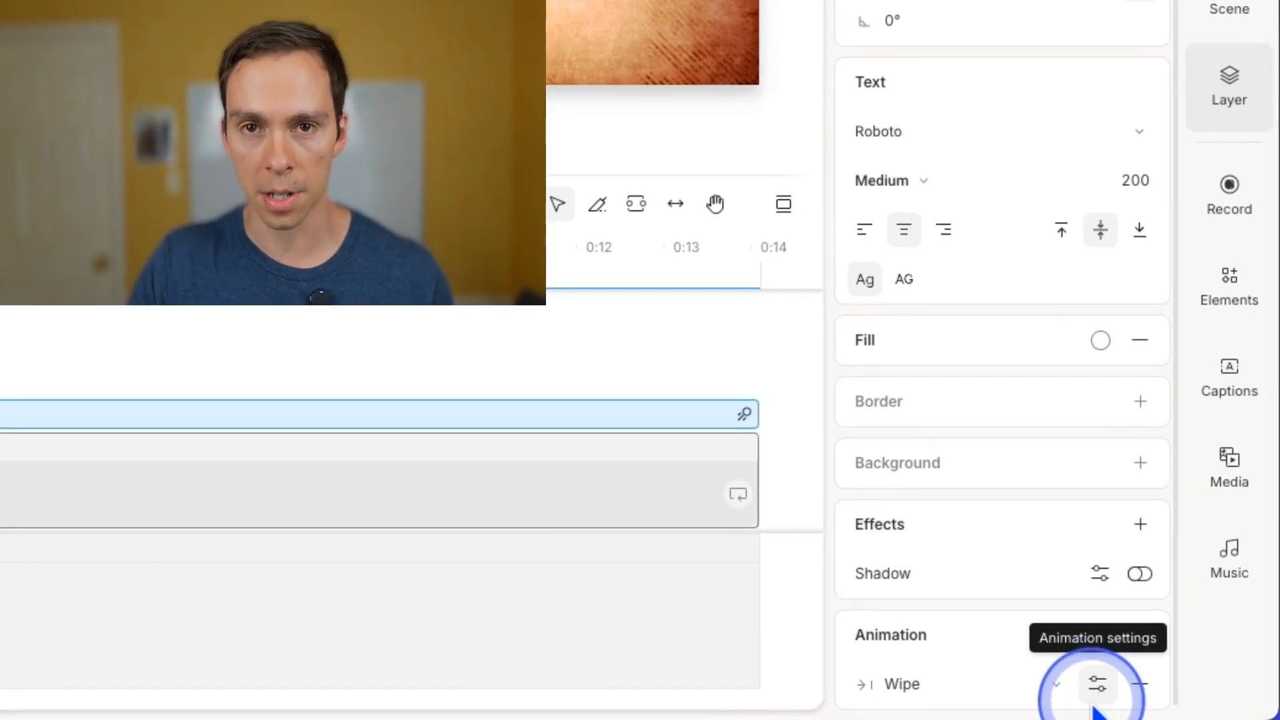
Open the in-animation settings and set the Wipe duration to 0.5s, keeping Natural easing.
{"action": "left_click", "coordinate": [1098, 692]}
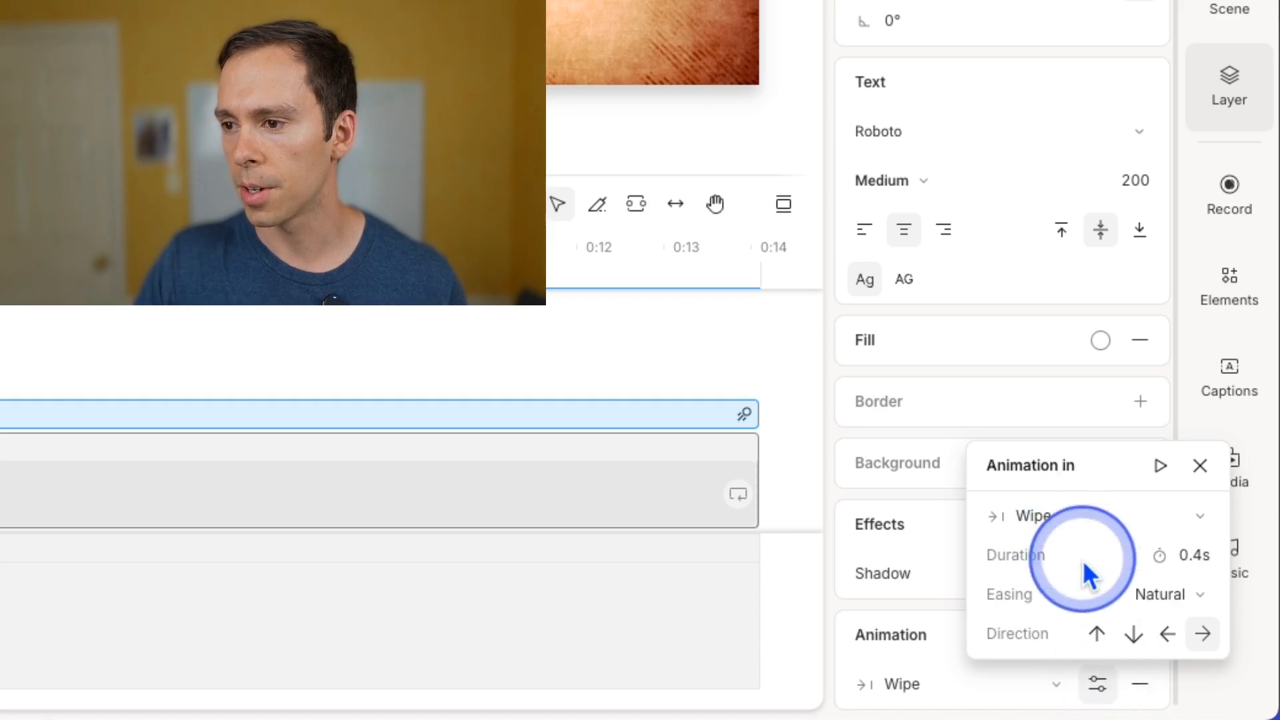
{"action": "left_click", "coordinate": [1022, 527]}
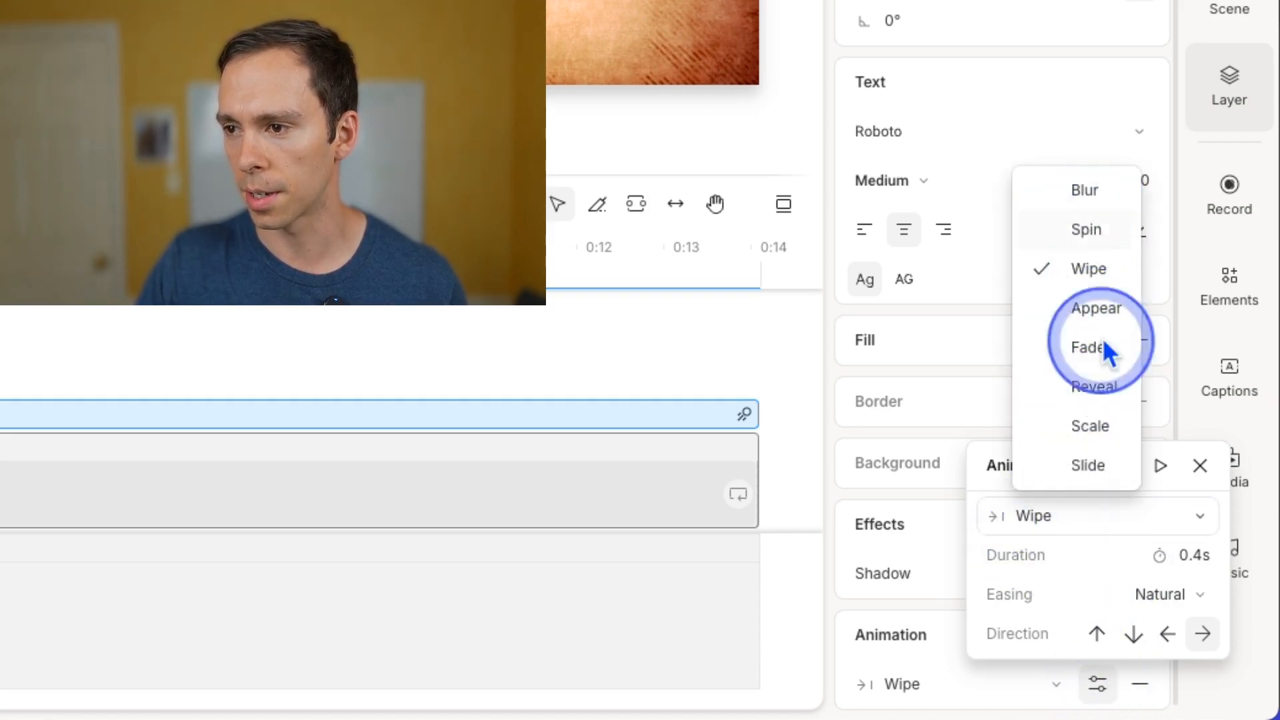
{"action": "left_click", "coordinate": [1061, 512]}
{"action": "left_click", "coordinate": [1193, 556]}
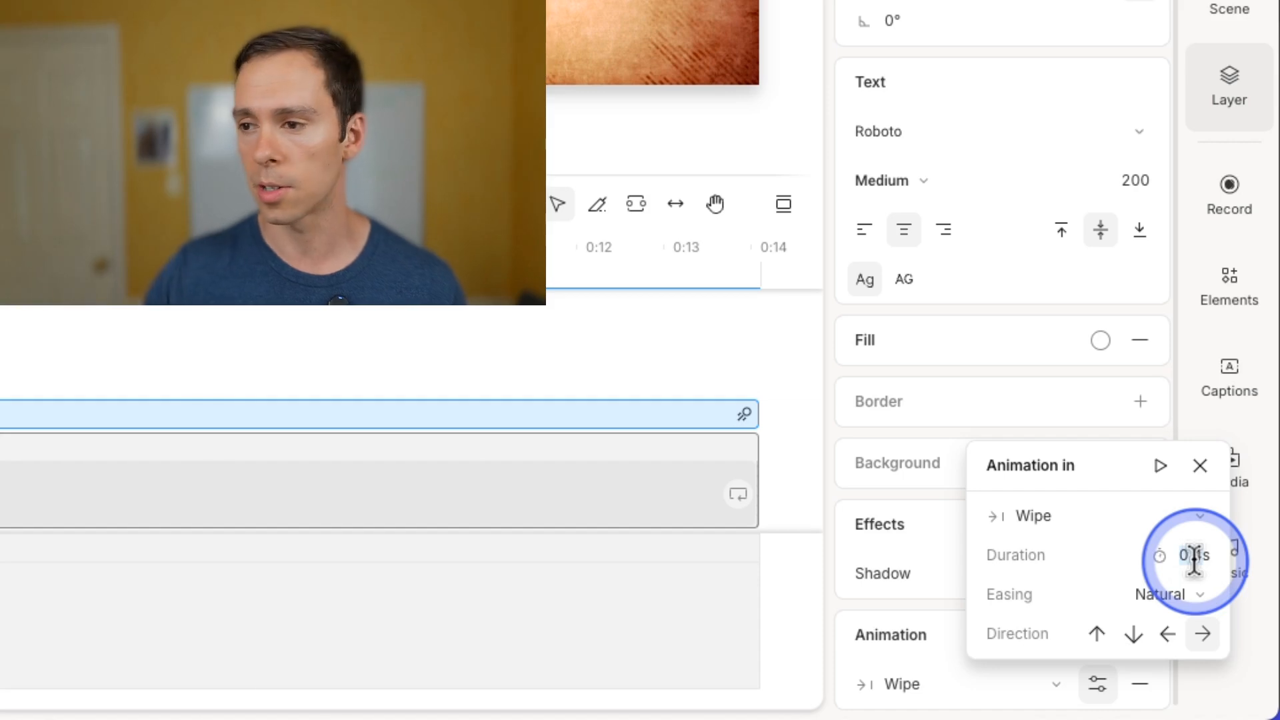
{"action": "type", "text": "5"}
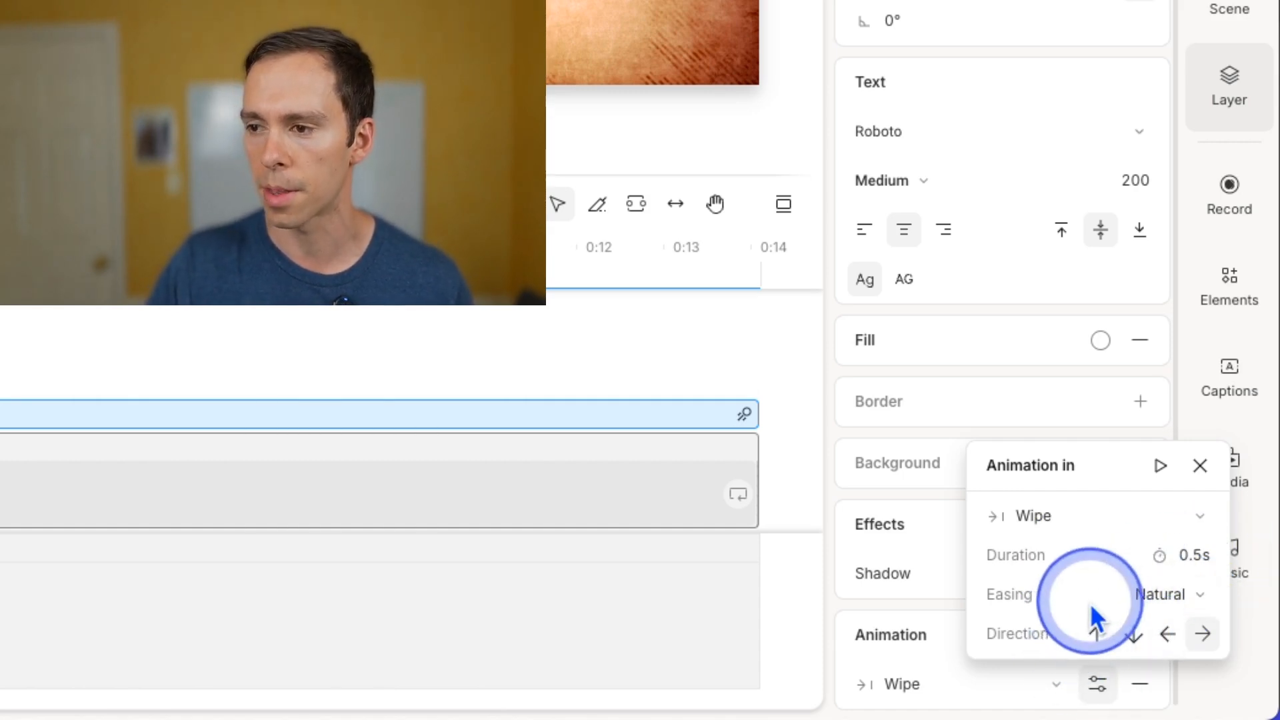
{"action": "left_click", "coordinate": [1154, 594]}
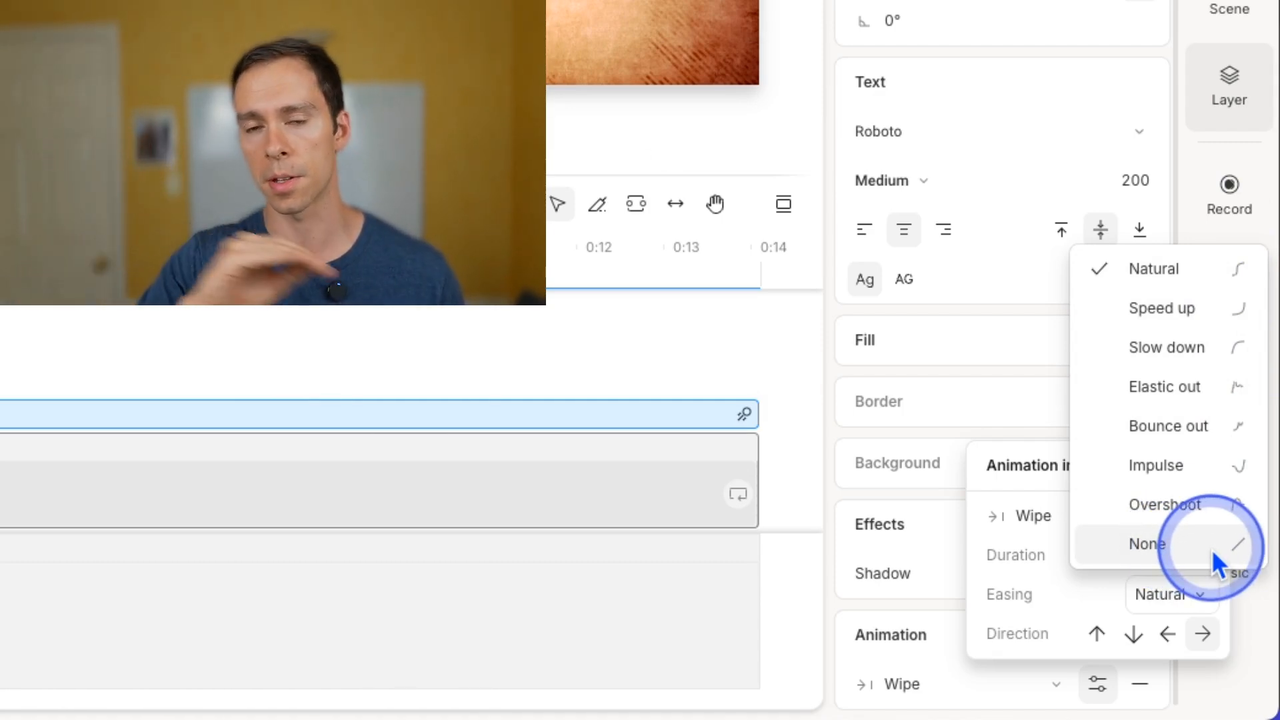
{"action": "left_click", "coordinate": [1040, 600]}
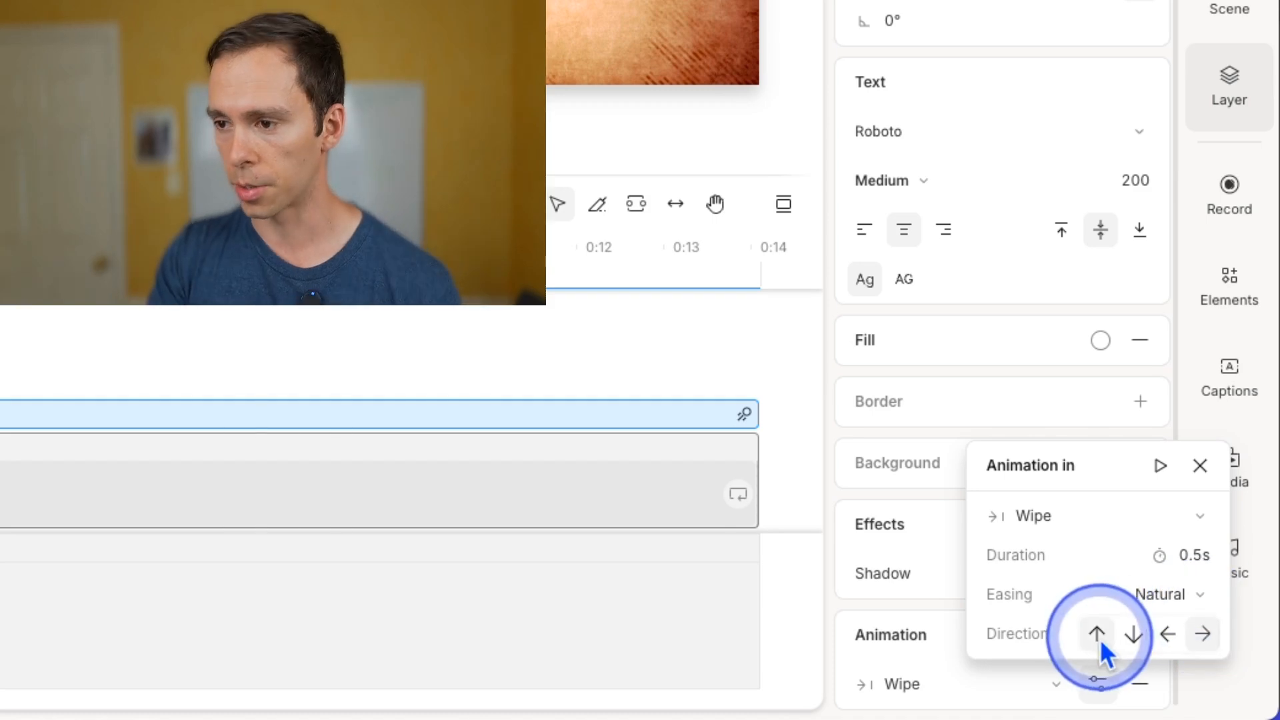
{"action": "left_click", "coordinate": [1199, 466]}
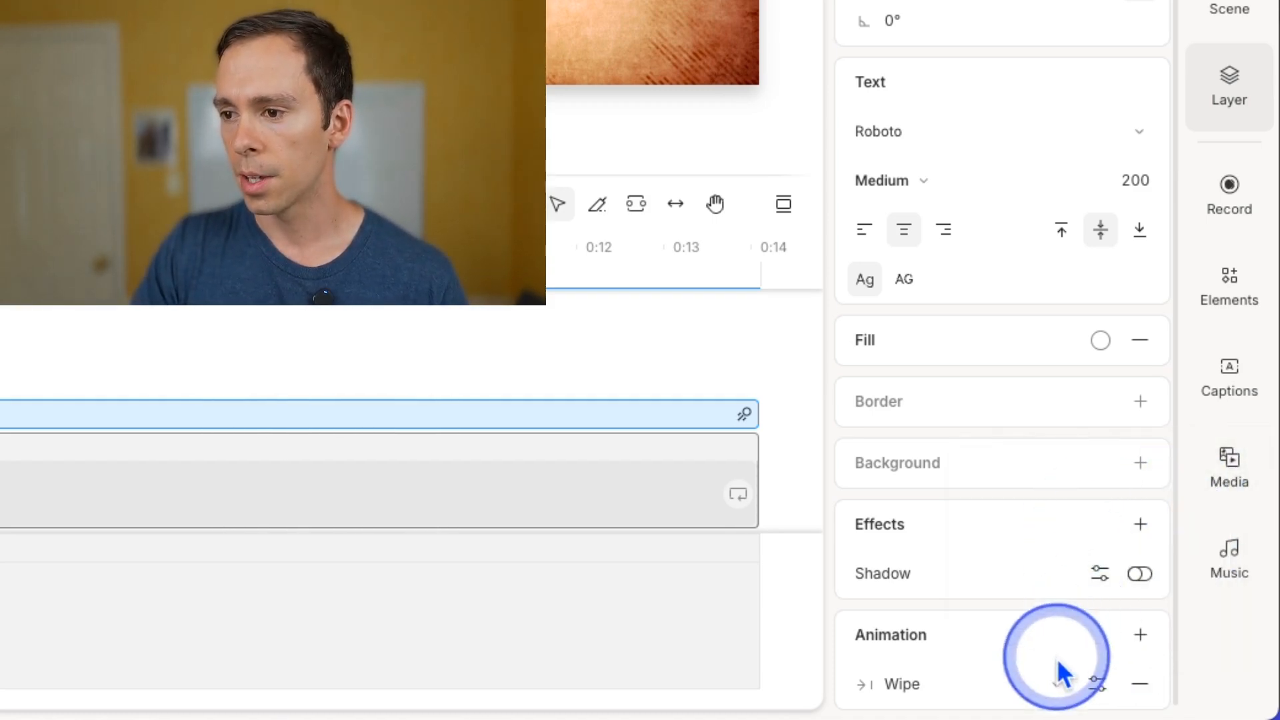
Switch the title's in-animation to Appear and play the scene to preview it.
{"action": "left_click", "coordinate": [926, 683]}
{"action": "left_click", "coordinate": [989, 488]}
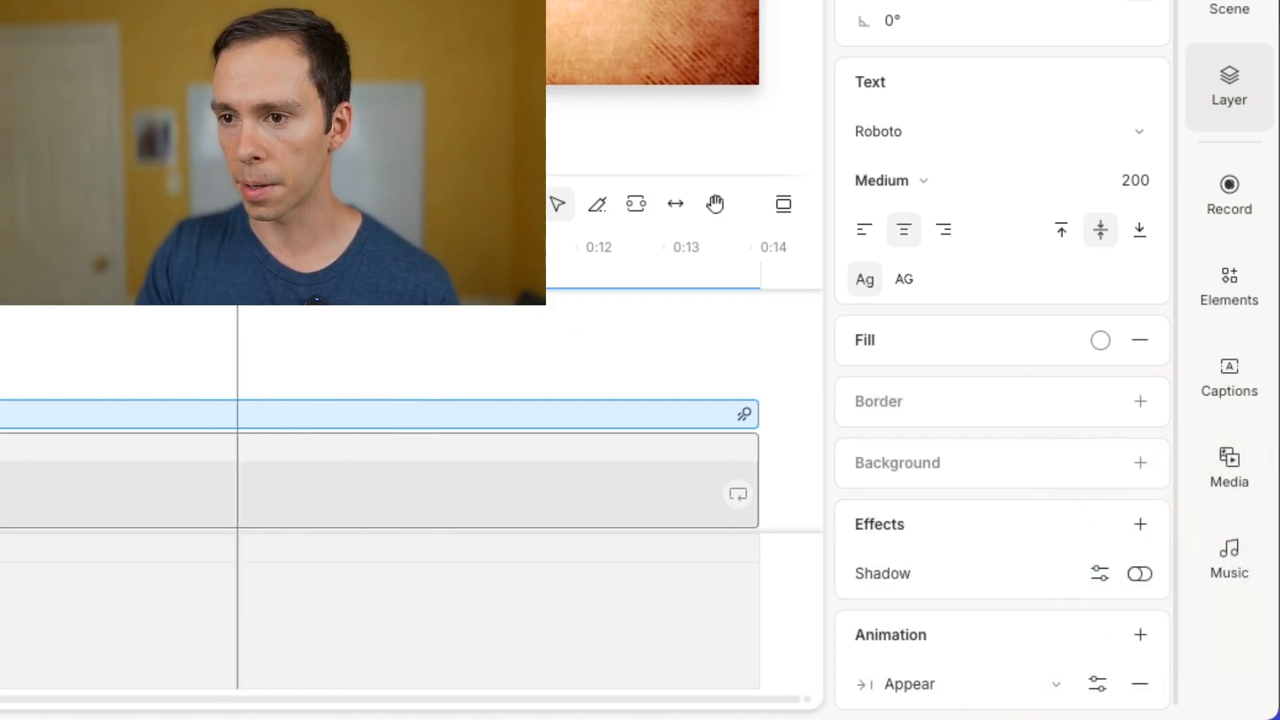
{"action": "left_click", "coordinate": [434, 352]}
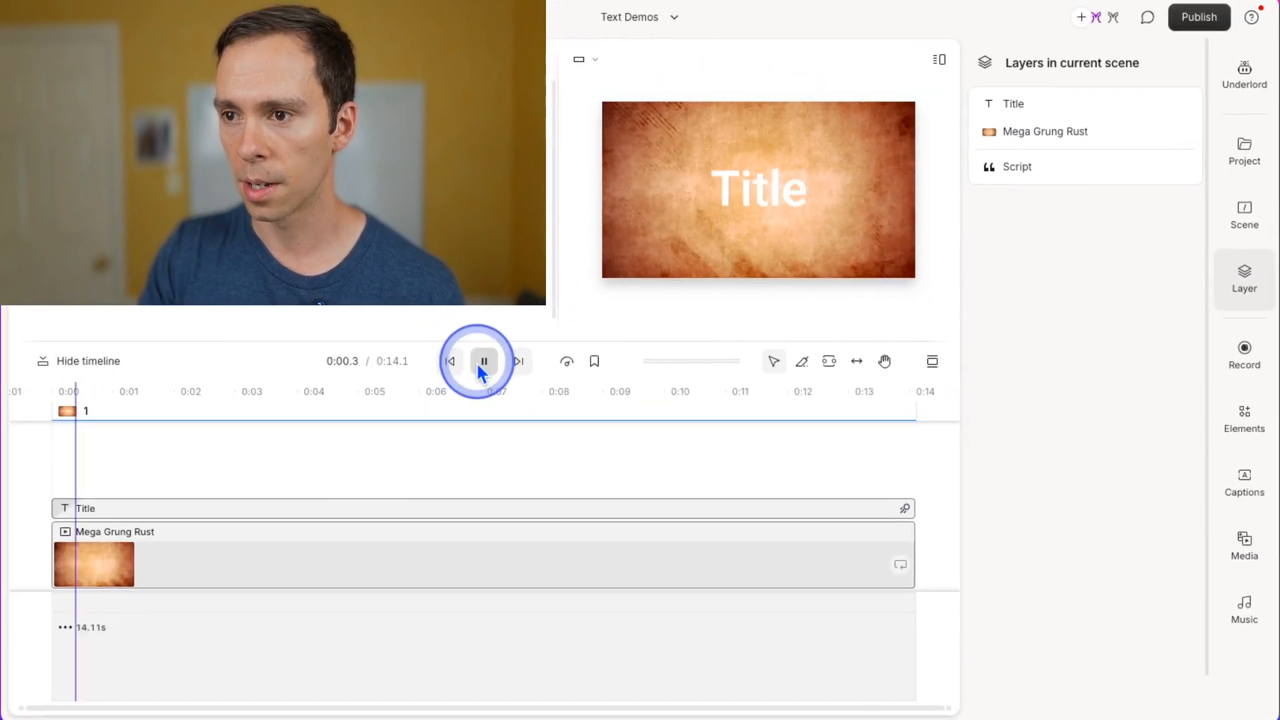
Replace the title text with "This is my sentence".
{"action": "left_click", "coordinate": [714, 186]}
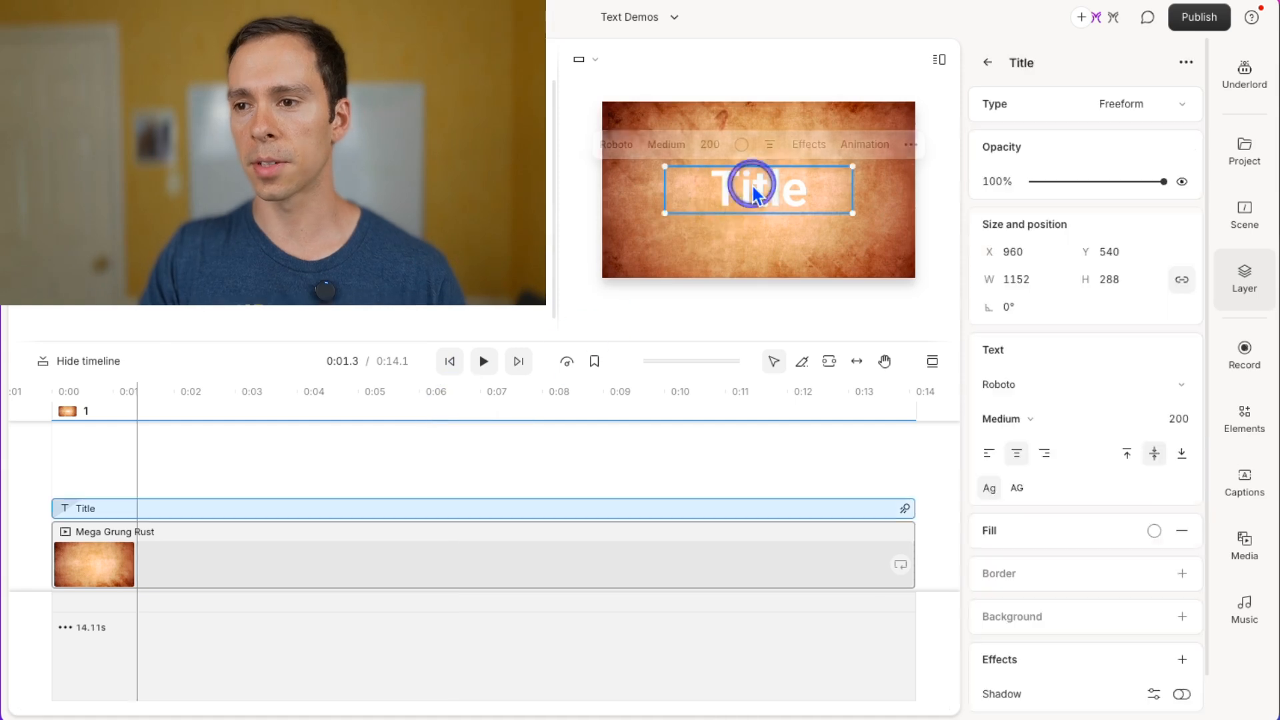
{"action": "double_click", "coordinate": [789, 193]}
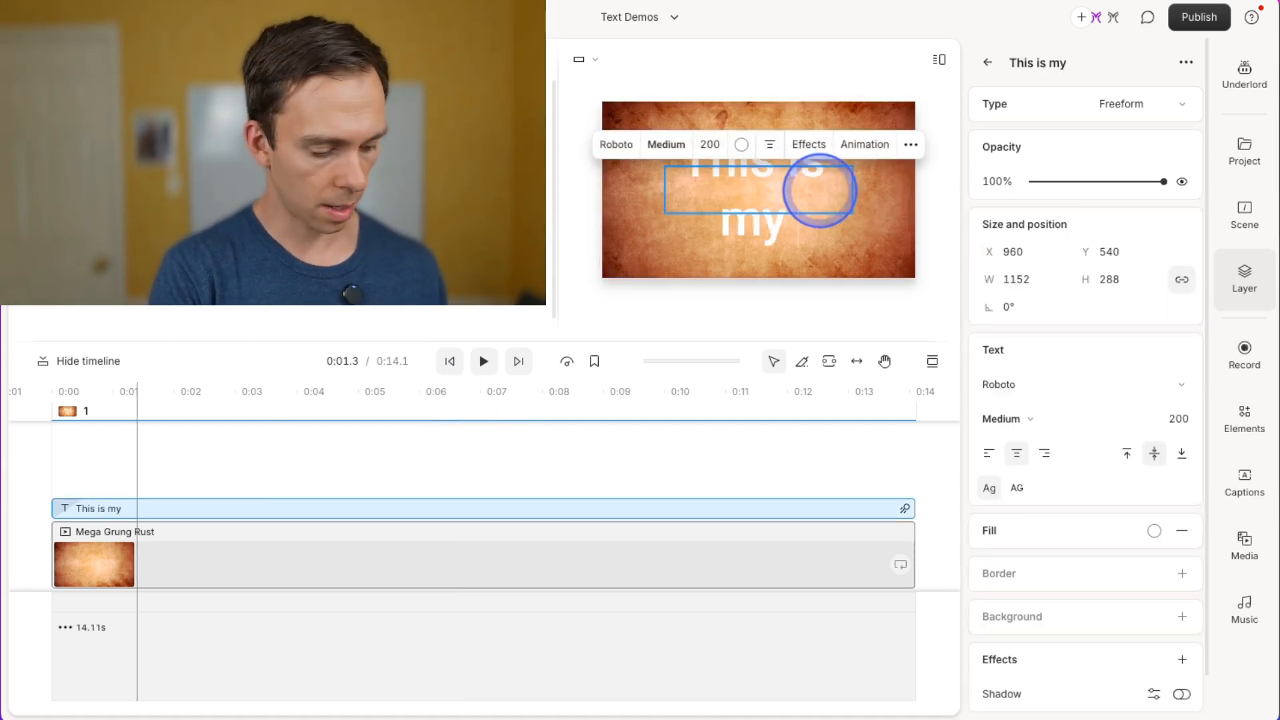
{"action": "type", "text": "This is my sentence"}
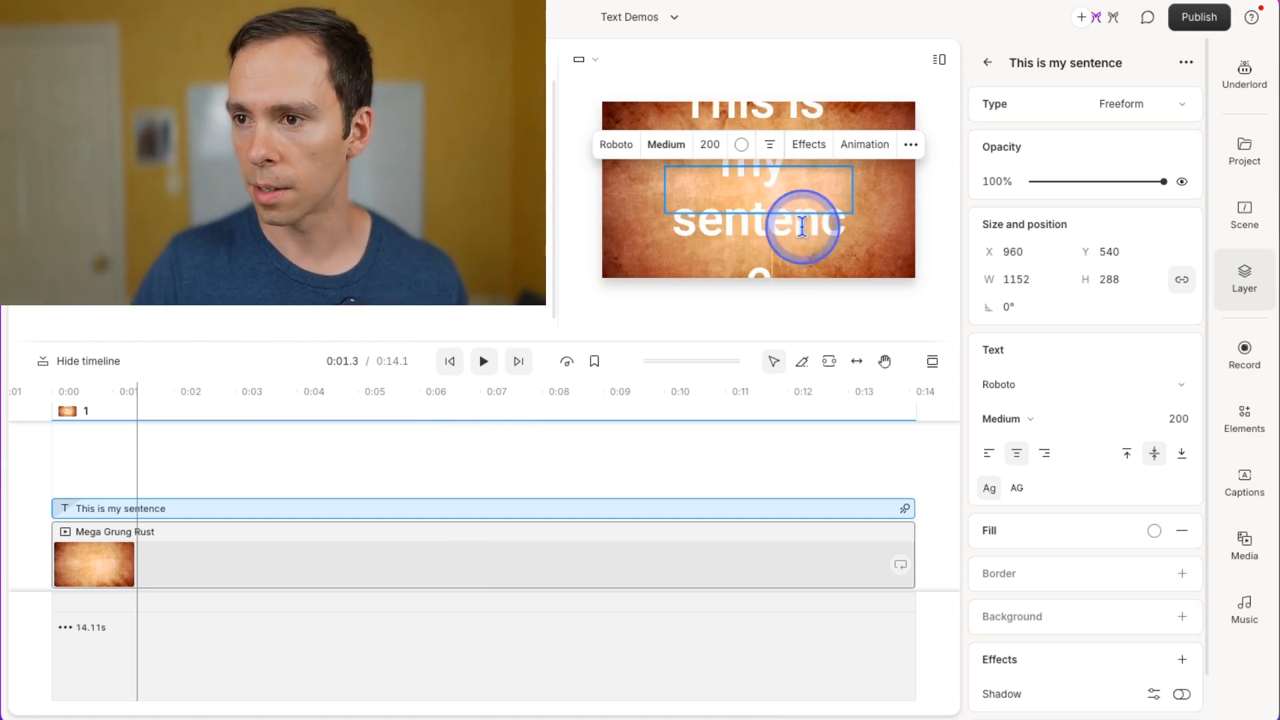
Widen the text box to about 1637 px and move it back toward the centre of the frame.
{"action": "left_click", "coordinate": [857, 263]}
{"action": "left_click", "coordinate": [823, 177]}
{"action": "left_click_drag", "start_coordinate": [853, 189], "coordinate": [936, 193]}
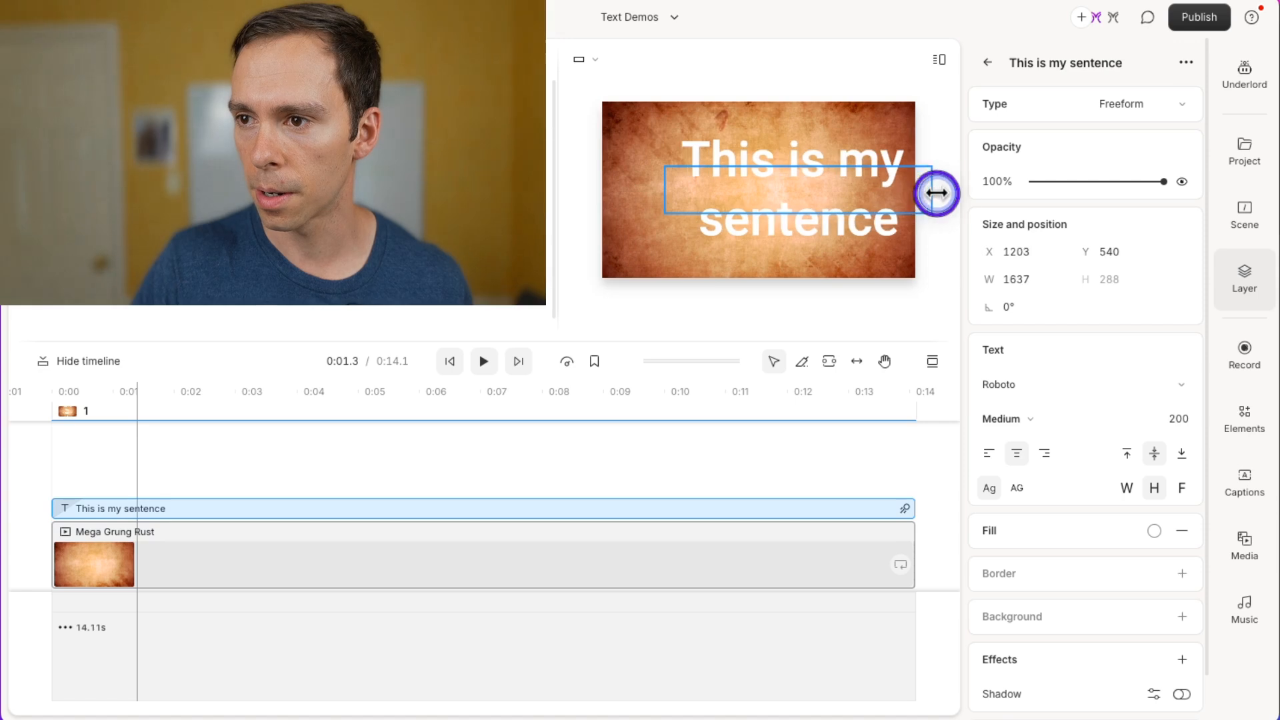
{"action": "left_click_drag", "start_coordinate": [799, 193], "coordinate": [777, 188]}
Change the title text's fill colour to dark grey using the colour picker swatches.
{"action": "left_click", "coordinate": [735, 145]}
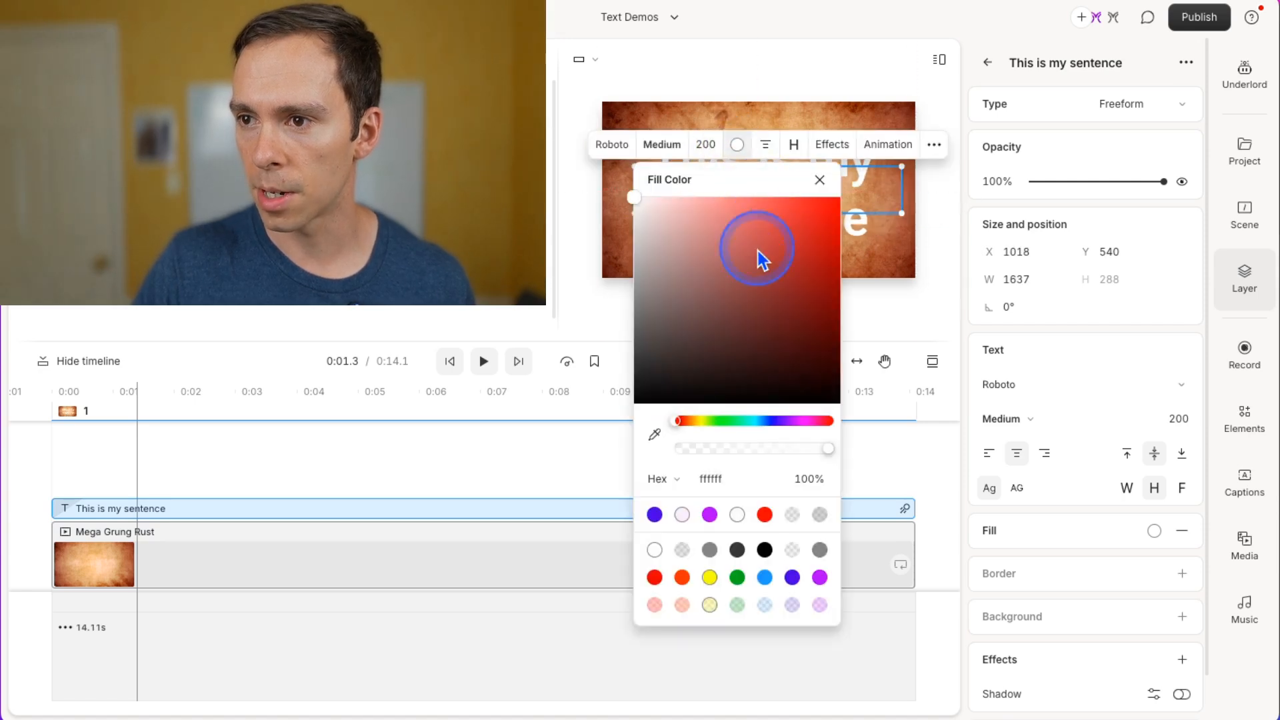
{"action": "left_click", "coordinate": [802, 240]}
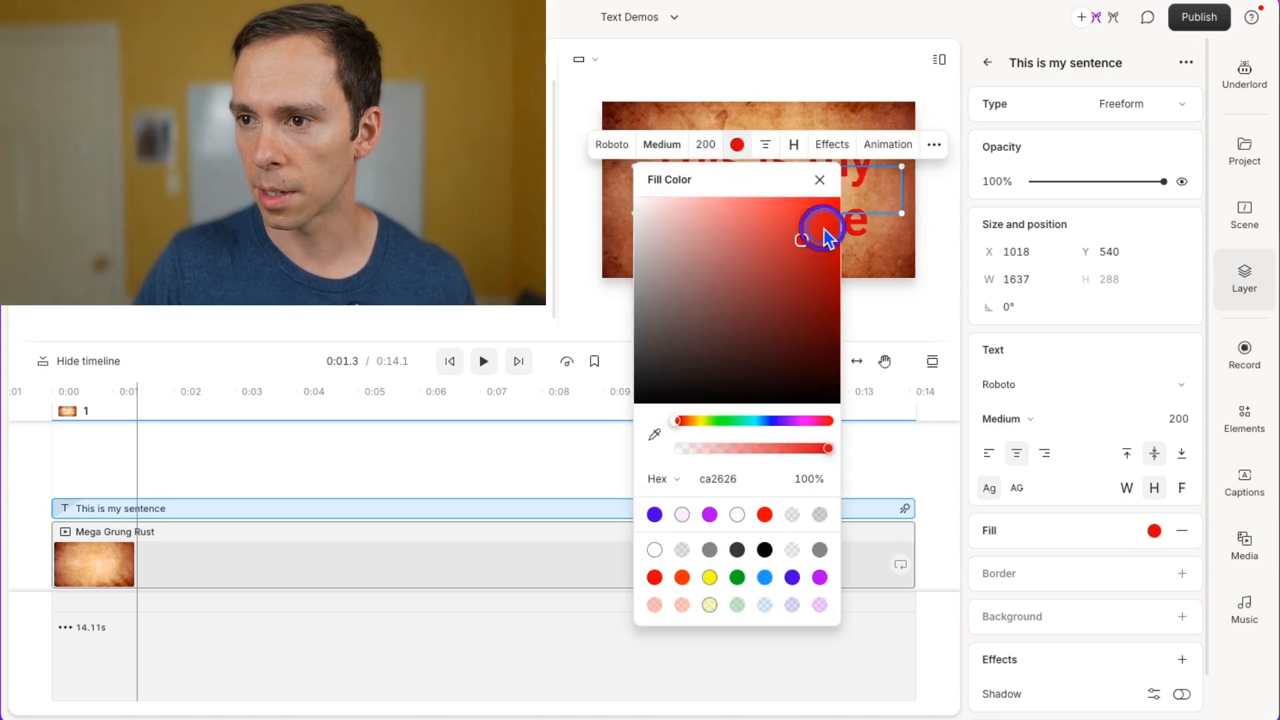
{"action": "left_click", "coordinate": [712, 581]}
{"action": "left_click", "coordinate": [738, 578]}
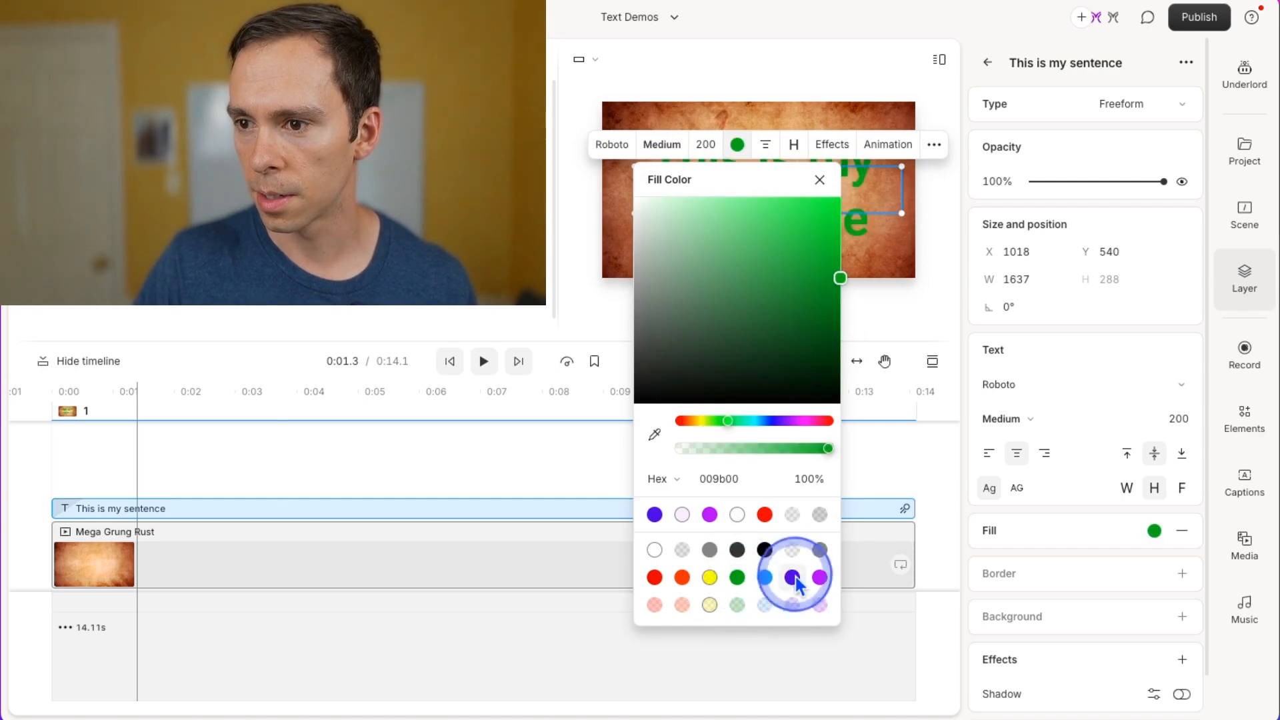
{"action": "left_click", "coordinate": [738, 552]}
{"action": "left_click", "coordinate": [820, 181]}
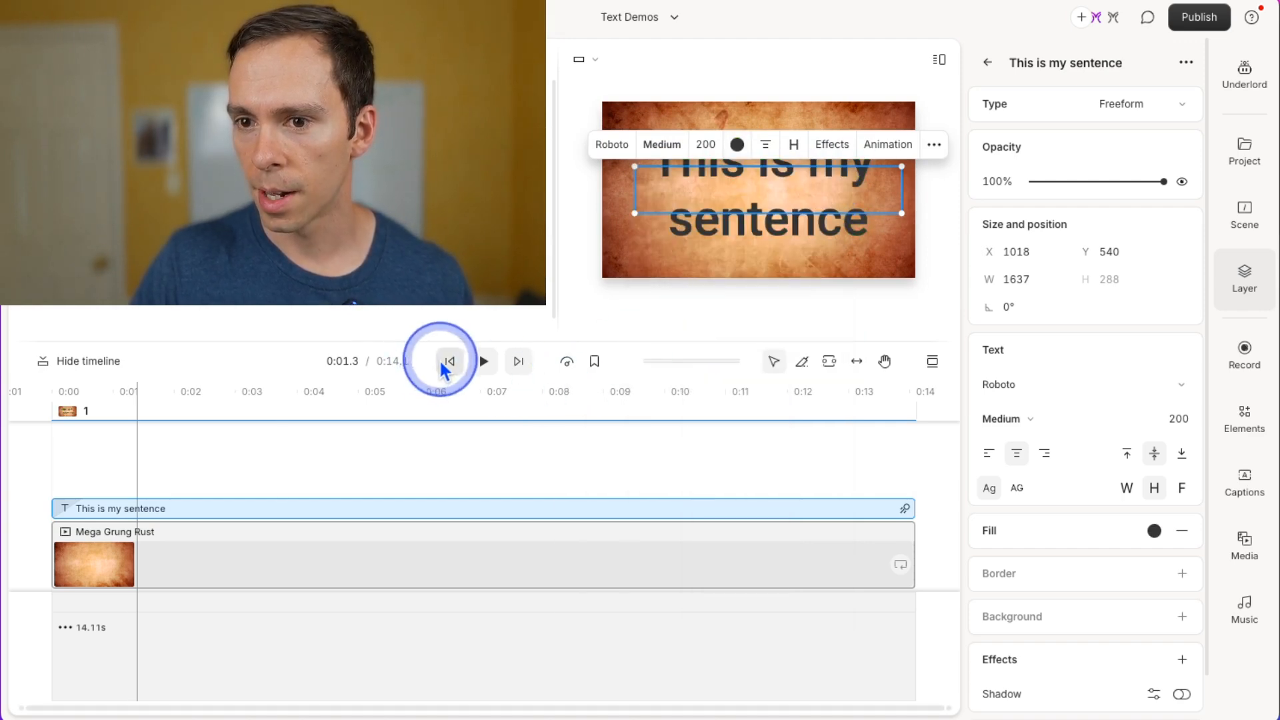
Play the scene from the start to preview the restyled title.
{"action": "left_click", "coordinate": [444, 365]}
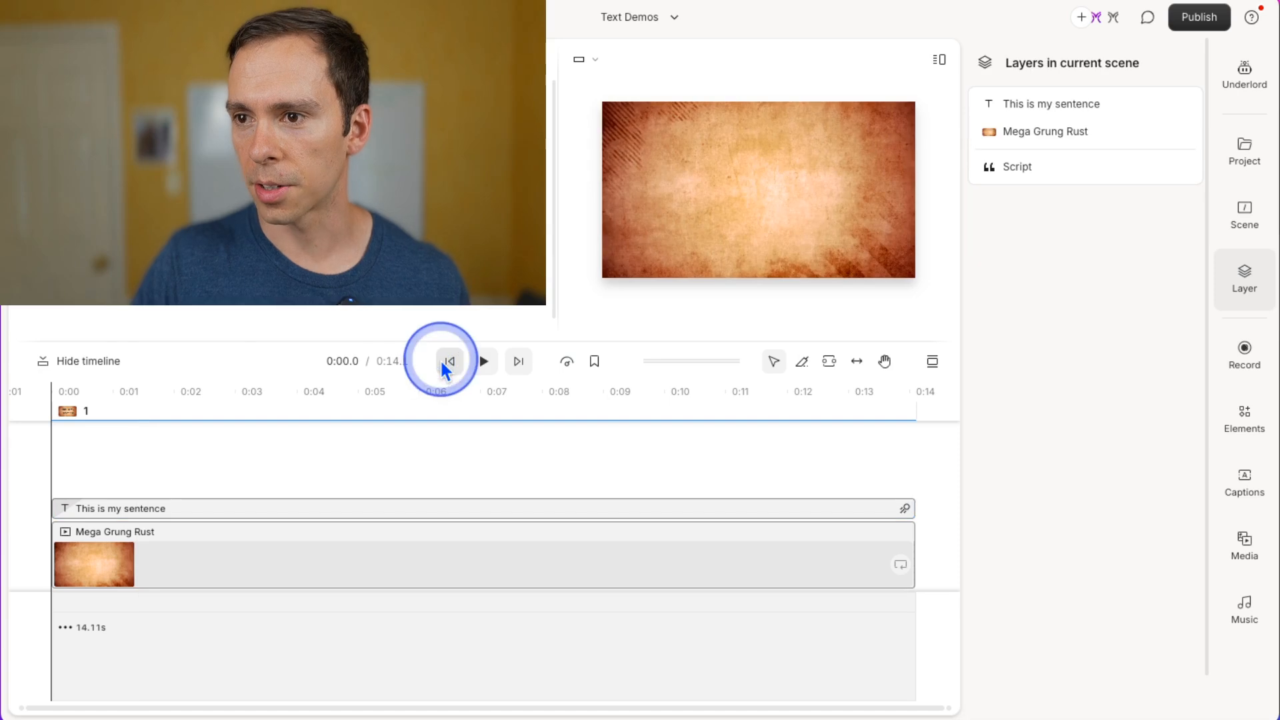
{"action": "left_click", "coordinate": [477, 364]}
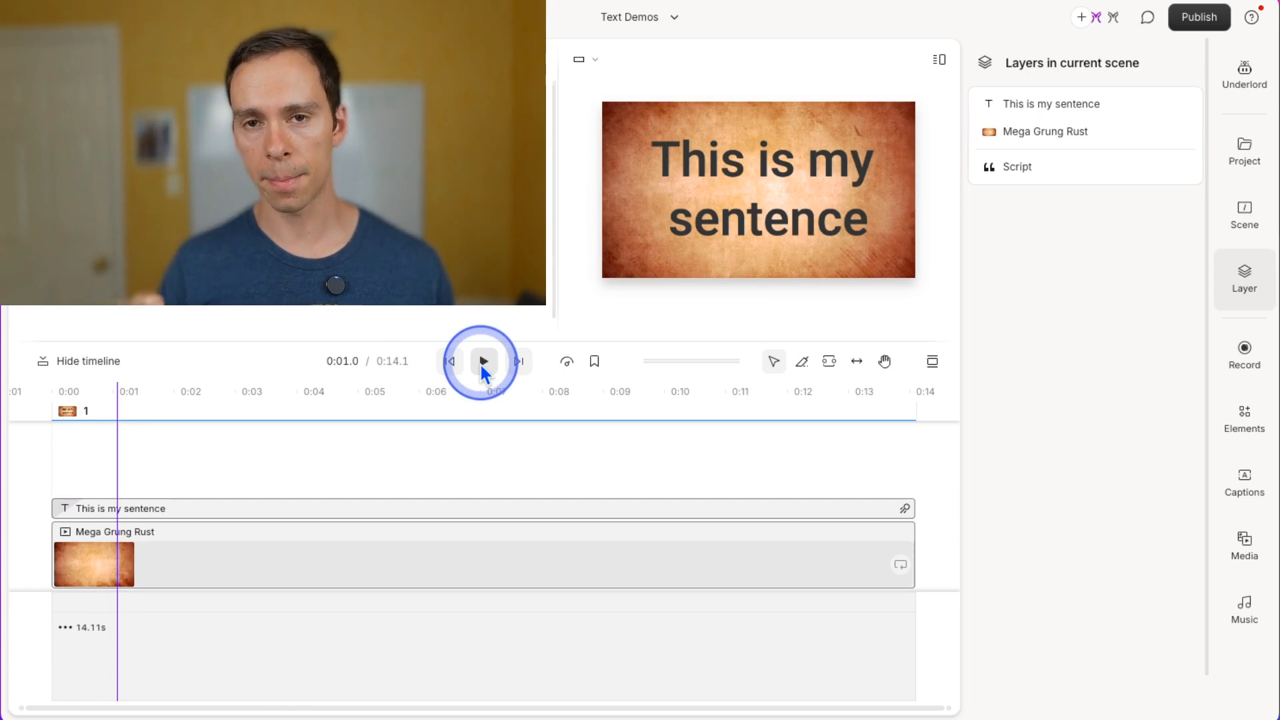
{"action": "left_click", "coordinate": [451, 362]}
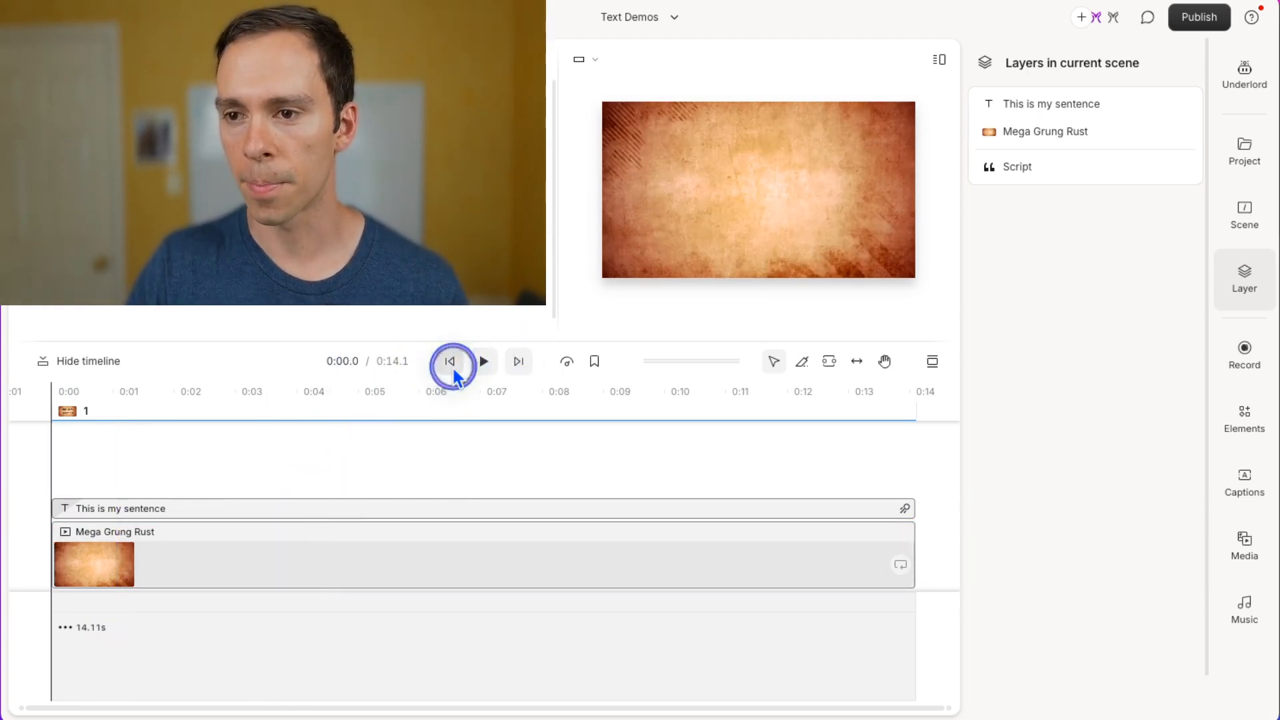
Select the title layer, open its in-animation settings and switch the animation to Fade.
{"action": "left_click", "coordinate": [95, 506]}
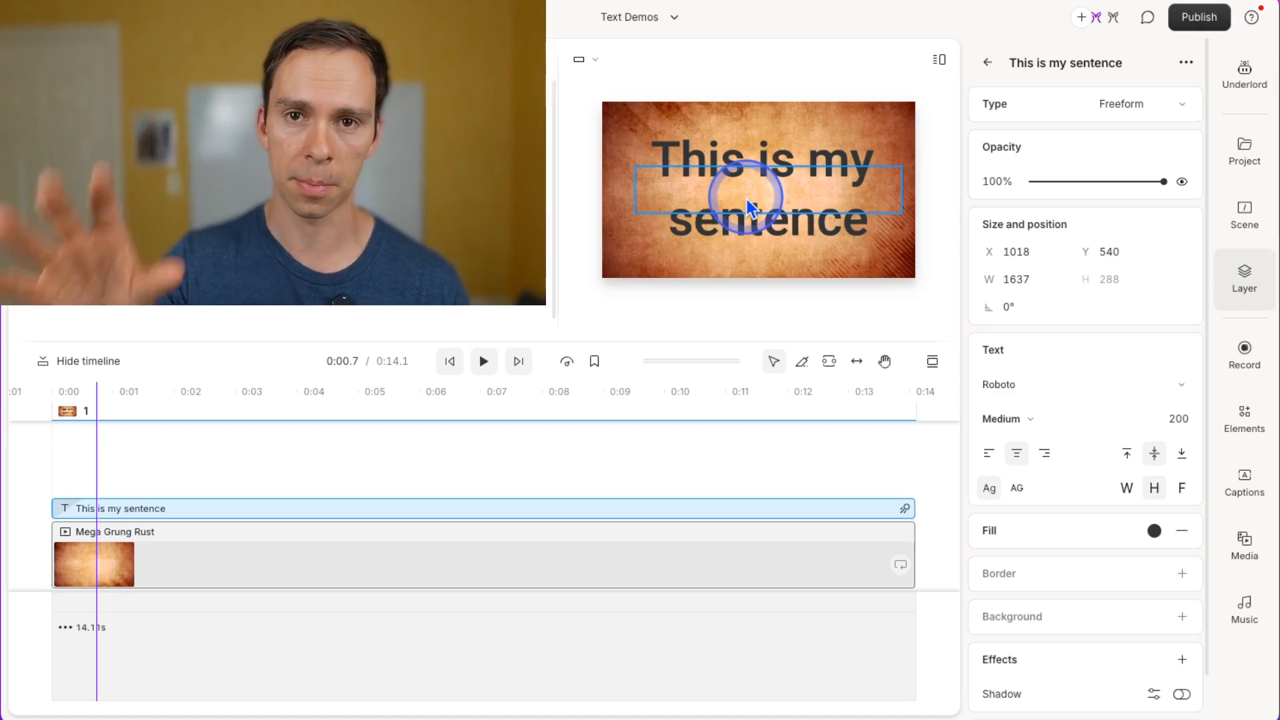
{"action": "scroll", "coordinate": [1129, 678], "scroll_direction": "down", "scroll_amount": 2}
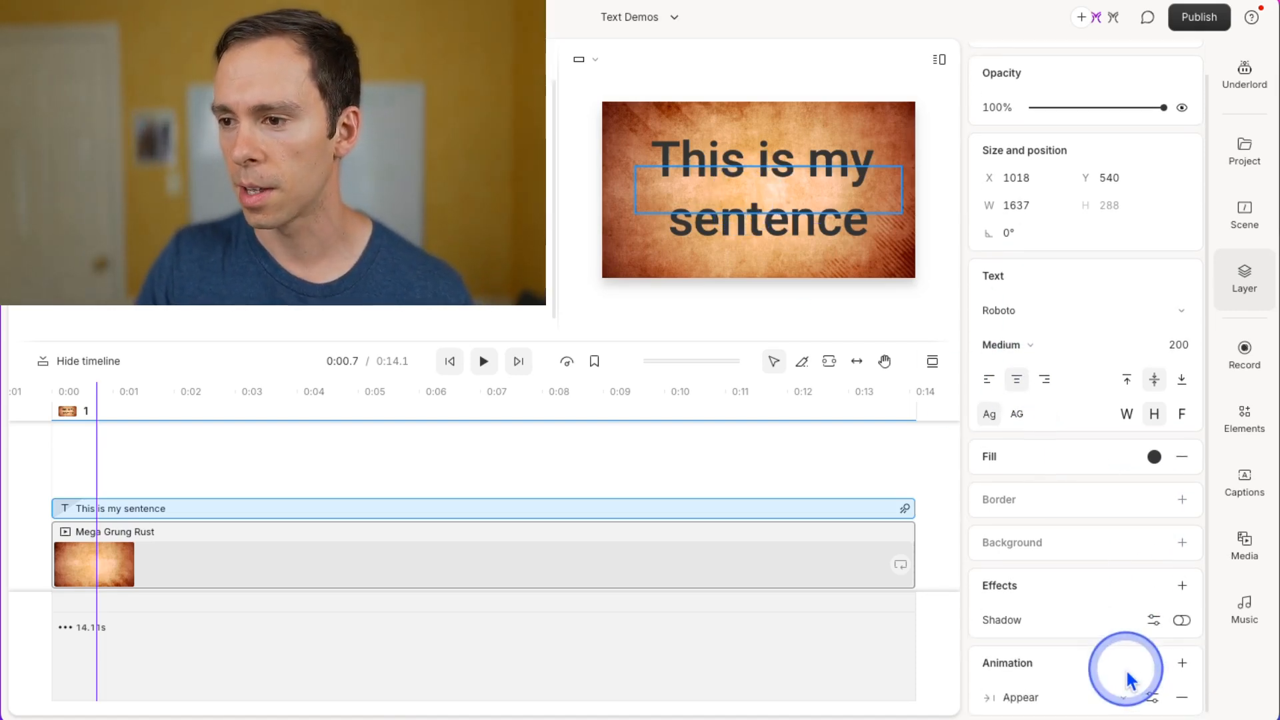
{"action": "left_click", "coordinate": [1148, 700]}
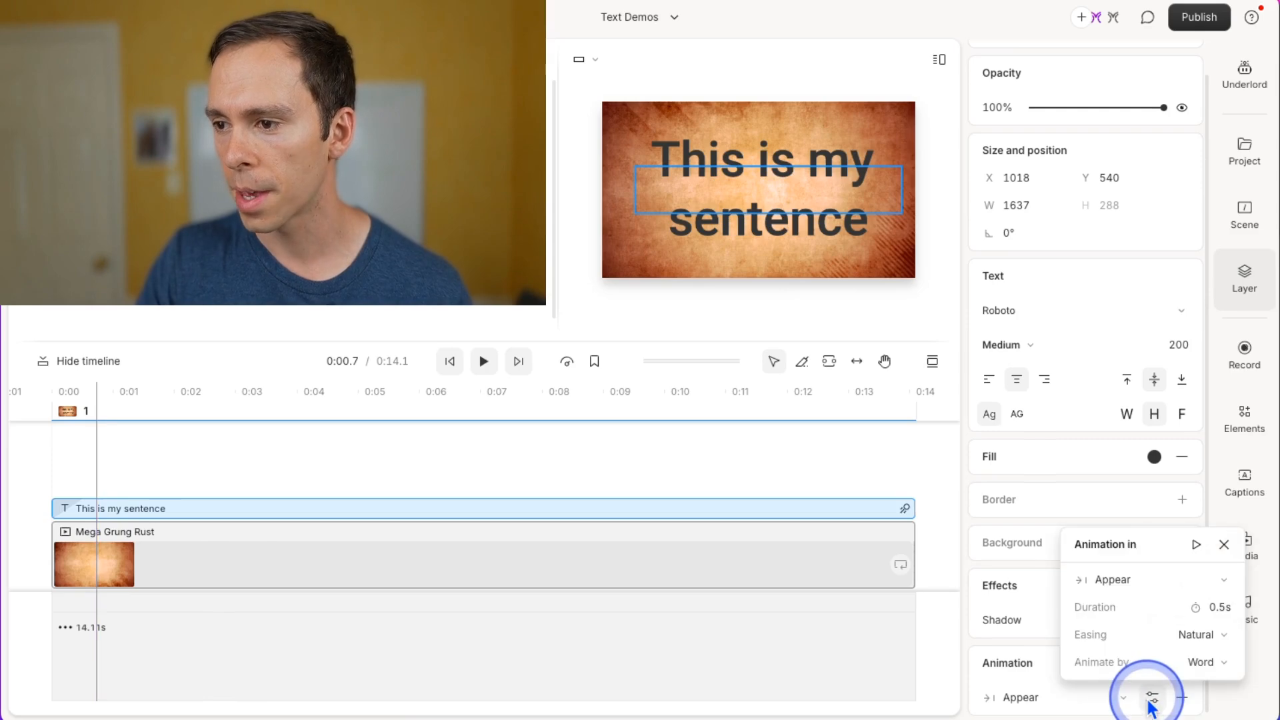
{"action": "left_click", "coordinate": [1161, 581]}
{"action": "left_click", "coordinate": [1144, 461]}
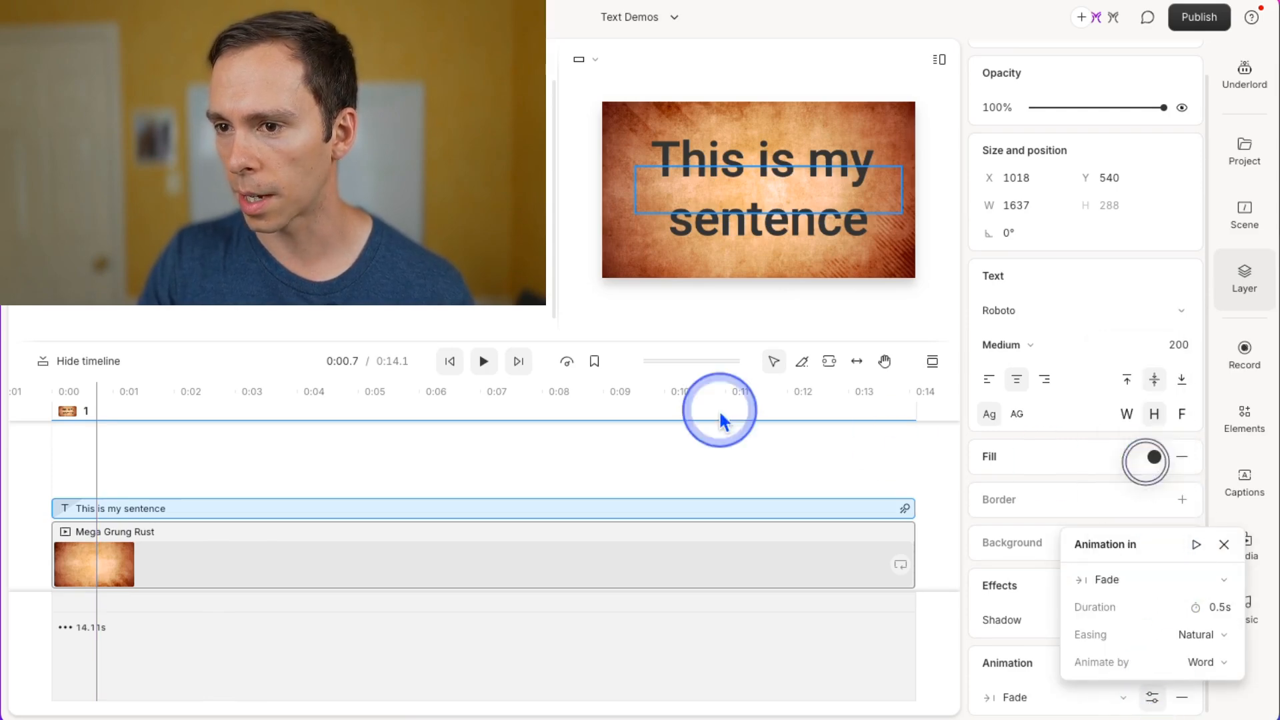
Replay the scene from the start to preview the title's in-animation.
{"action": "left_click", "coordinate": [449, 363]}
{"action": "left_click", "coordinate": [449, 363]}
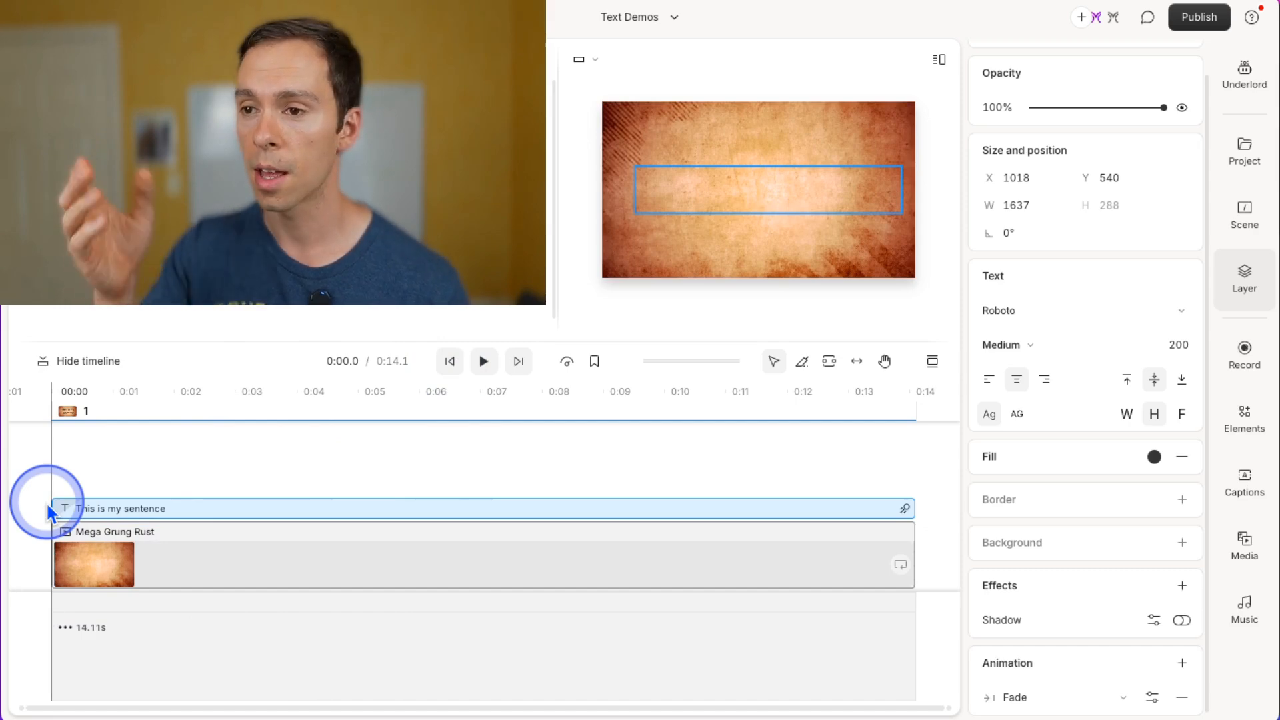
{"action": "left_click", "coordinate": [485, 365]}
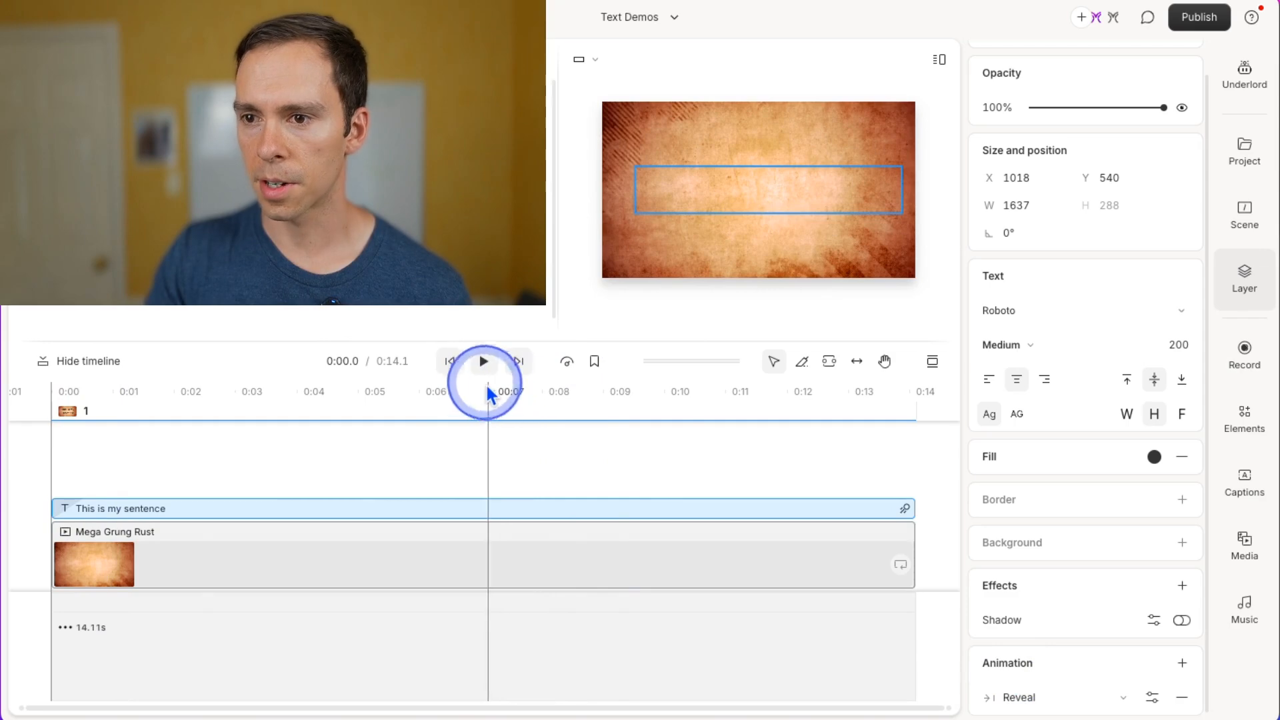
{"action": "left_click", "coordinate": [483, 363]}
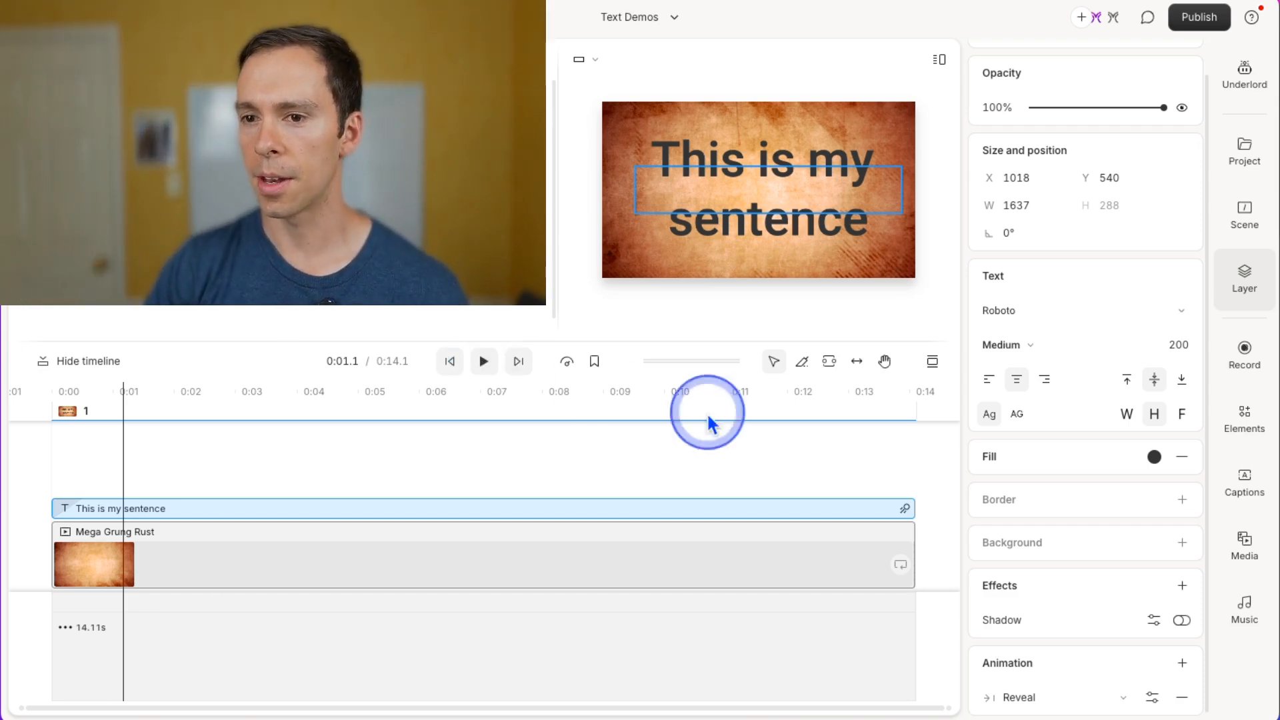
Open the Reveal in-animation settings and set its direction to left.
{"action": "left_click", "coordinate": [1152, 697]}
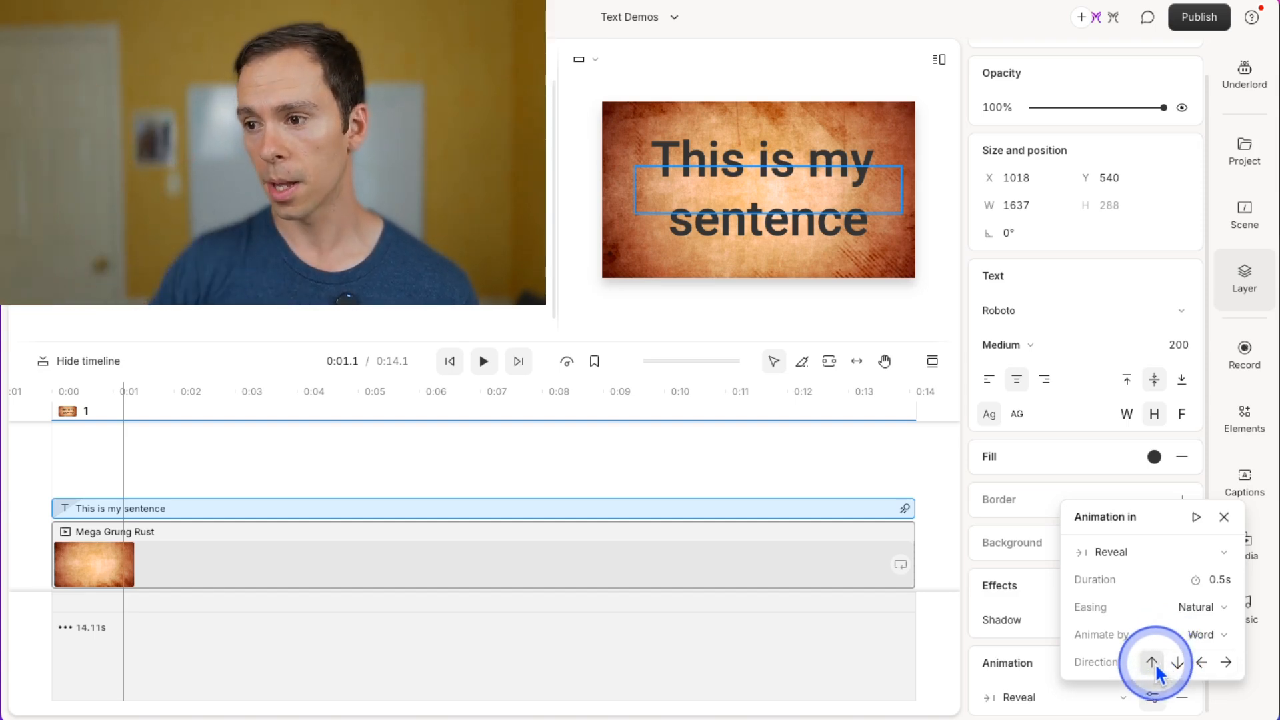
{"action": "left_click", "coordinate": [1200, 663]}
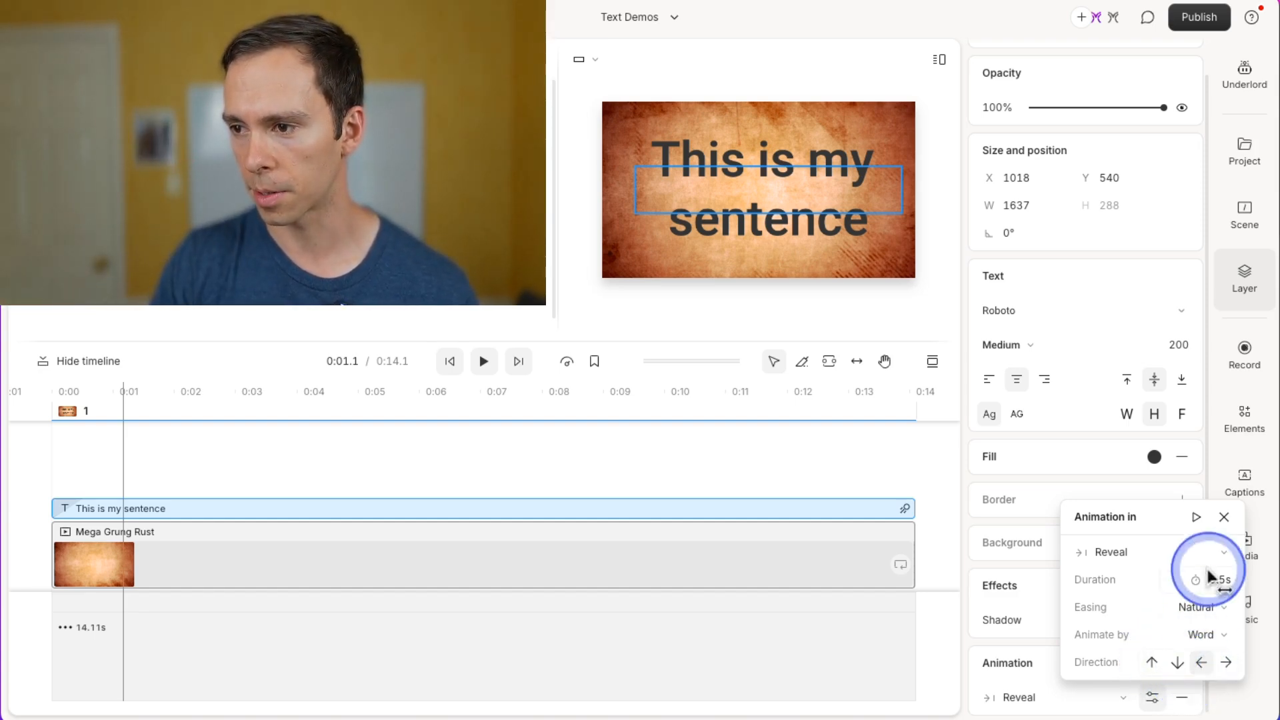
{"action": "left_click", "coordinate": [1223, 519]}
Play the scene from the start to preview the leftward Reveal animation, then select the title.
{"action": "left_click", "coordinate": [449, 361]}
{"action": "left_click", "coordinate": [484, 361]}
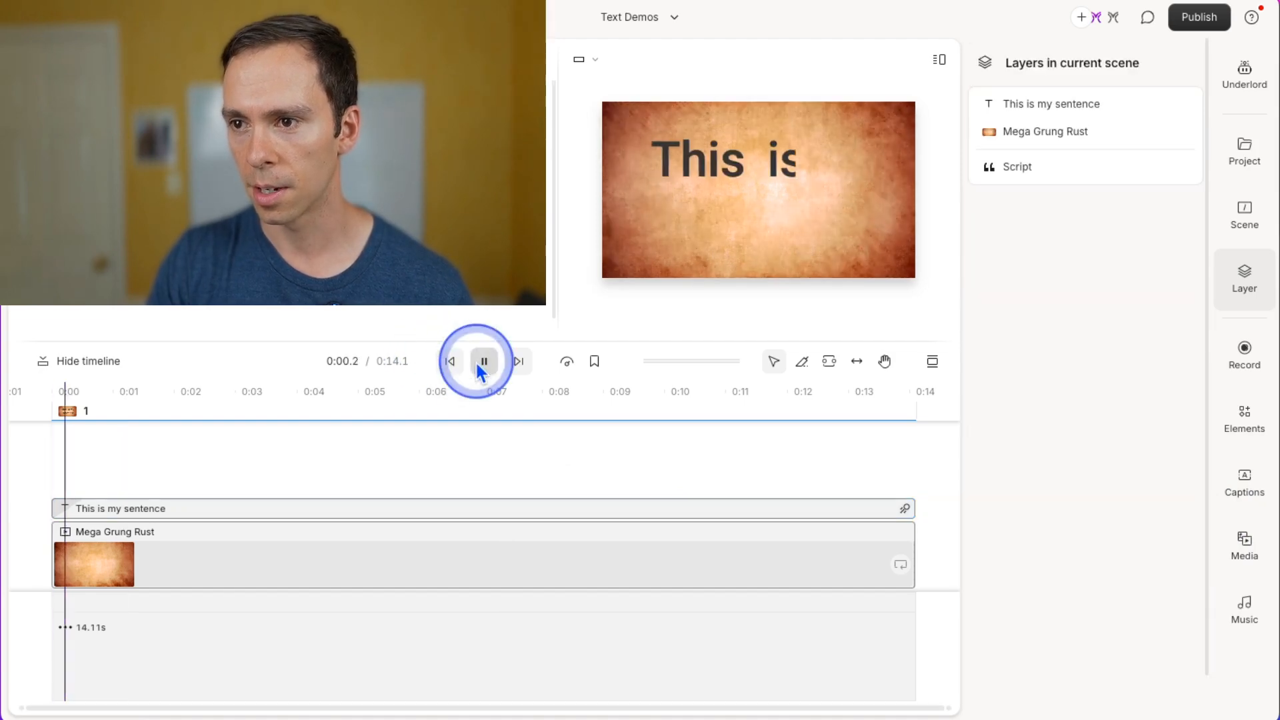
{"action": "left_click", "coordinate": [479, 368]}
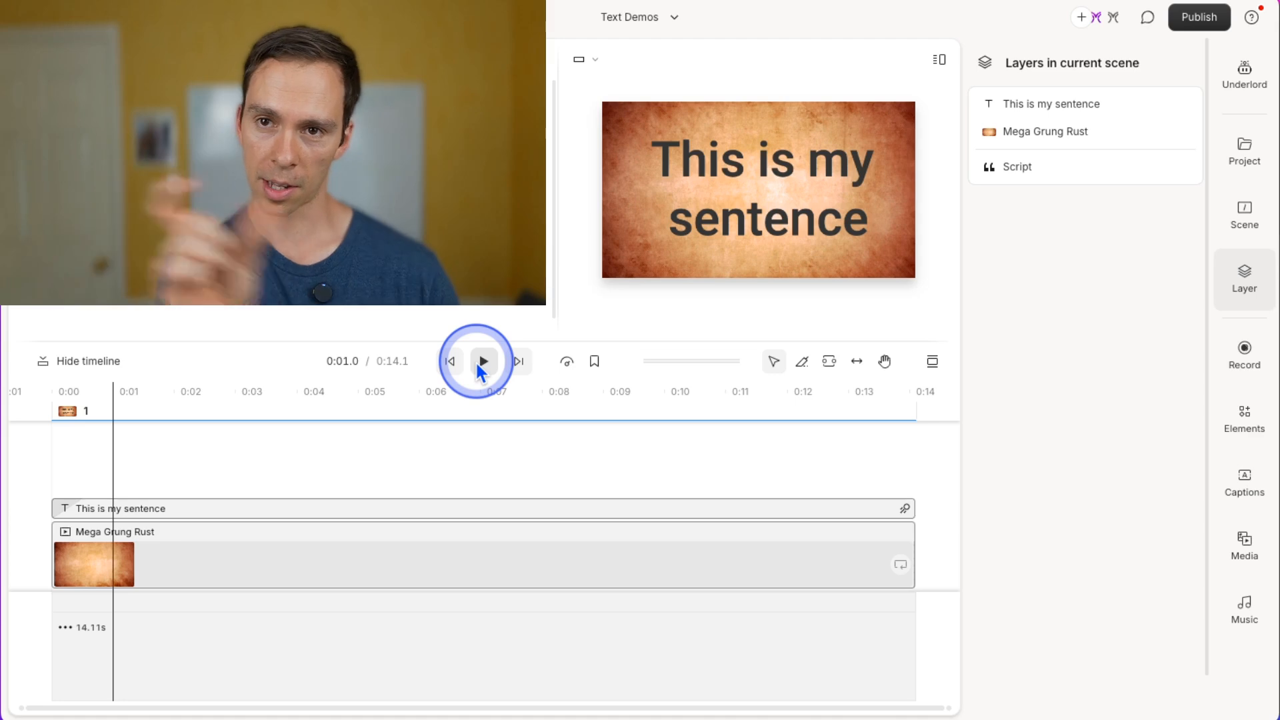
{"action": "left_click", "coordinate": [452, 366]}
{"action": "left_click", "coordinate": [757, 194]}
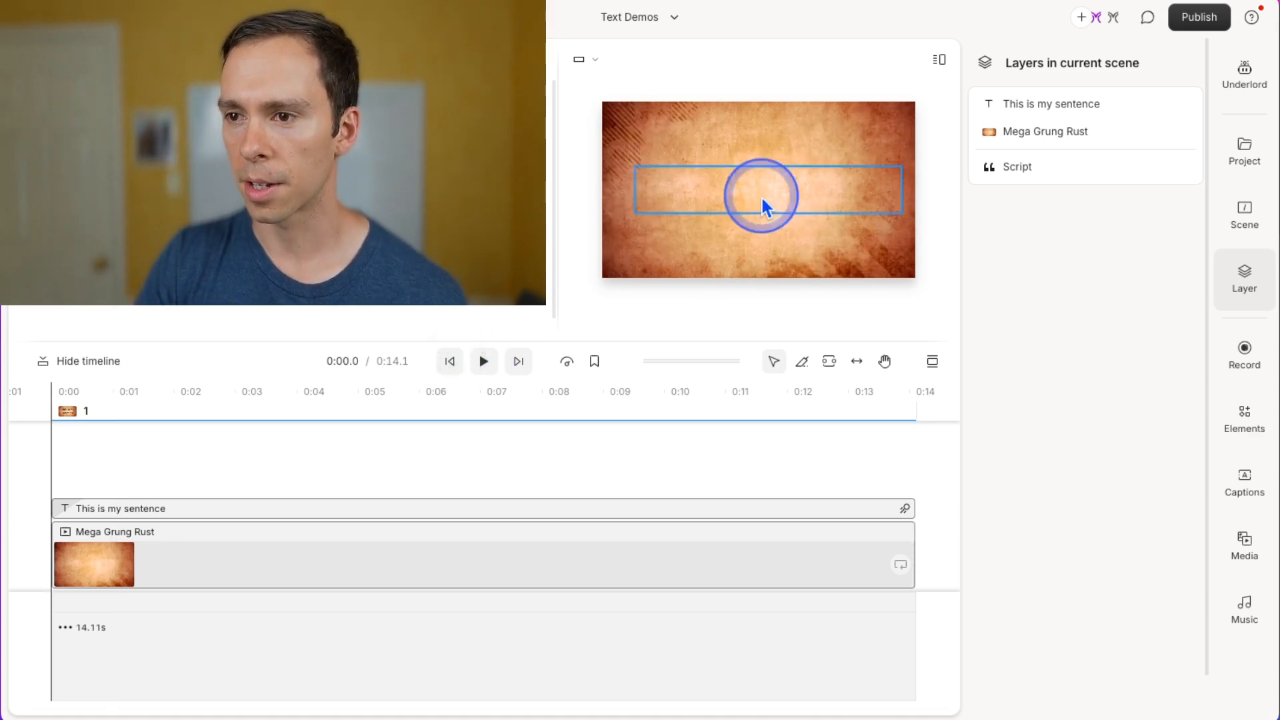
Switch the title's in-animation to Scale.
{"action": "scroll", "coordinate": [1107, 693], "scroll_direction": "down", "scroll_amount": 2}
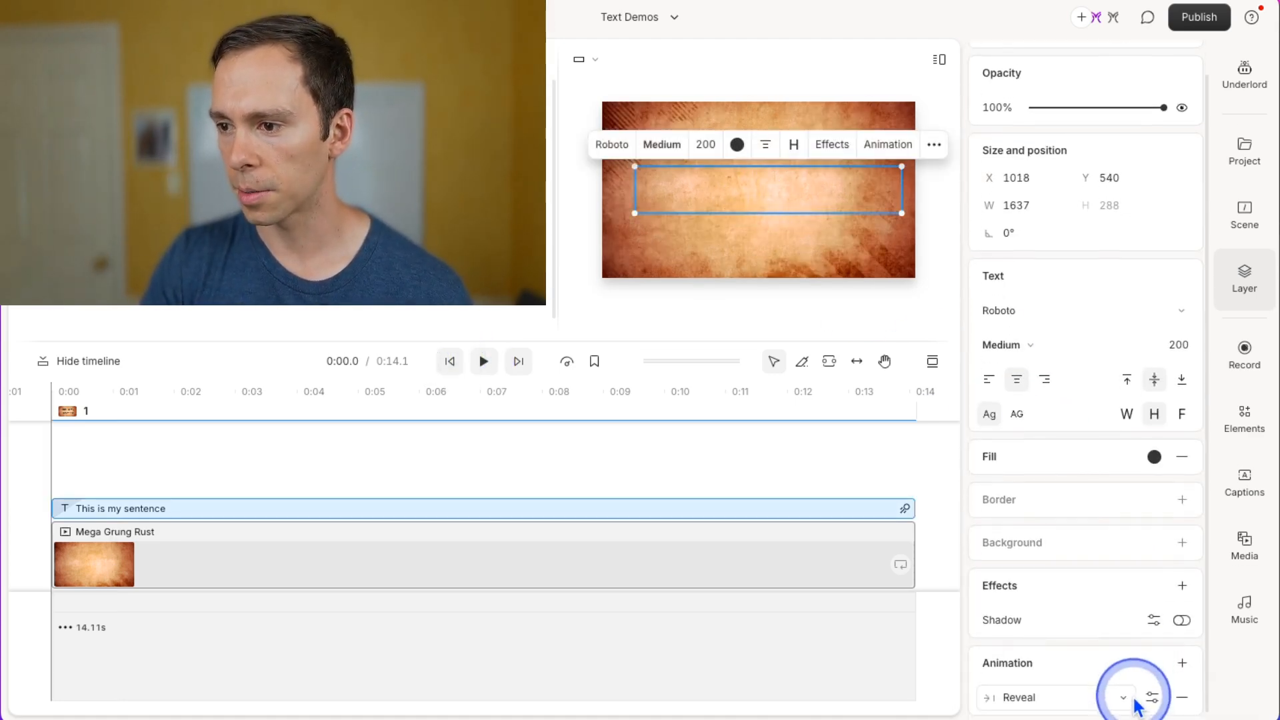
{"action": "left_click", "coordinate": [1133, 697]}
{"action": "left_click", "coordinate": [1065, 633]}
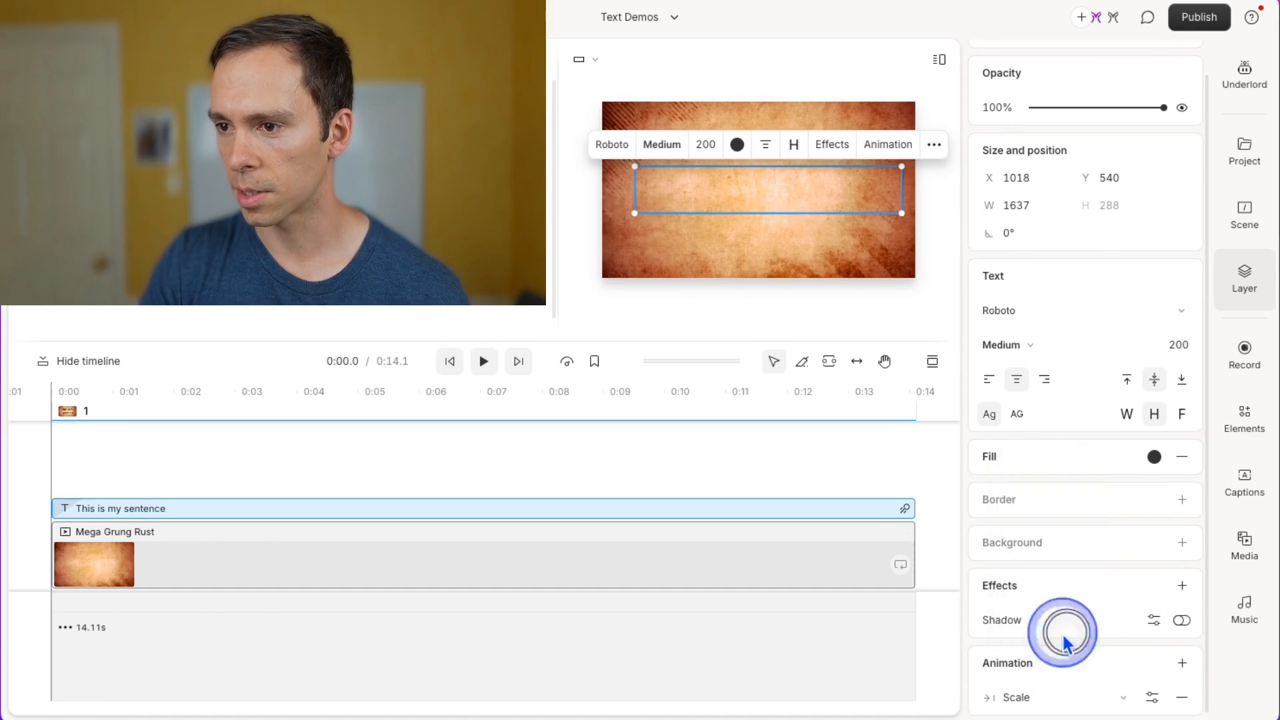
Play the scene to preview the Scale animation and rewind to the start.
{"action": "left_click", "coordinate": [486, 363]}
{"action": "left_click", "coordinate": [485, 361]}
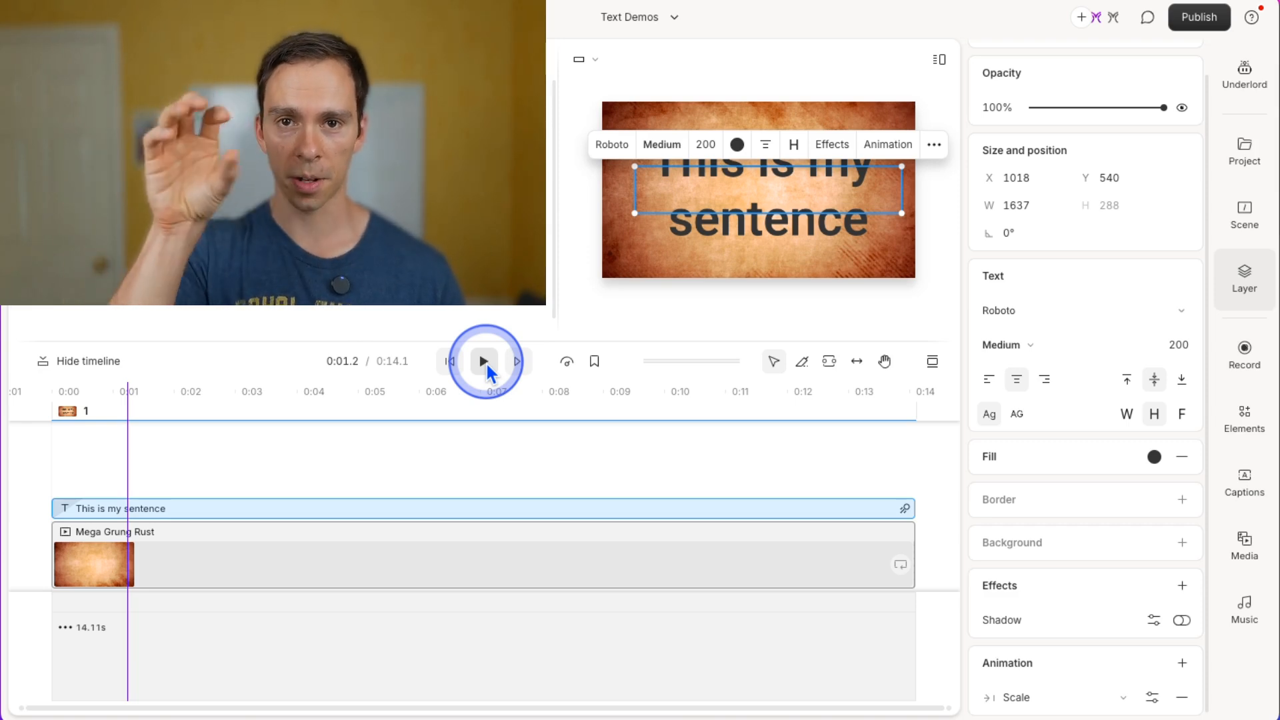
{"action": "left_click", "coordinate": [449, 361]}
Select the title layer and switch its in-animation to Slide.
{"action": "left_click", "coordinate": [228, 510]}
{"action": "left_click", "coordinate": [1066, 698]}
{"action": "left_click", "coordinate": [1026, 661]}
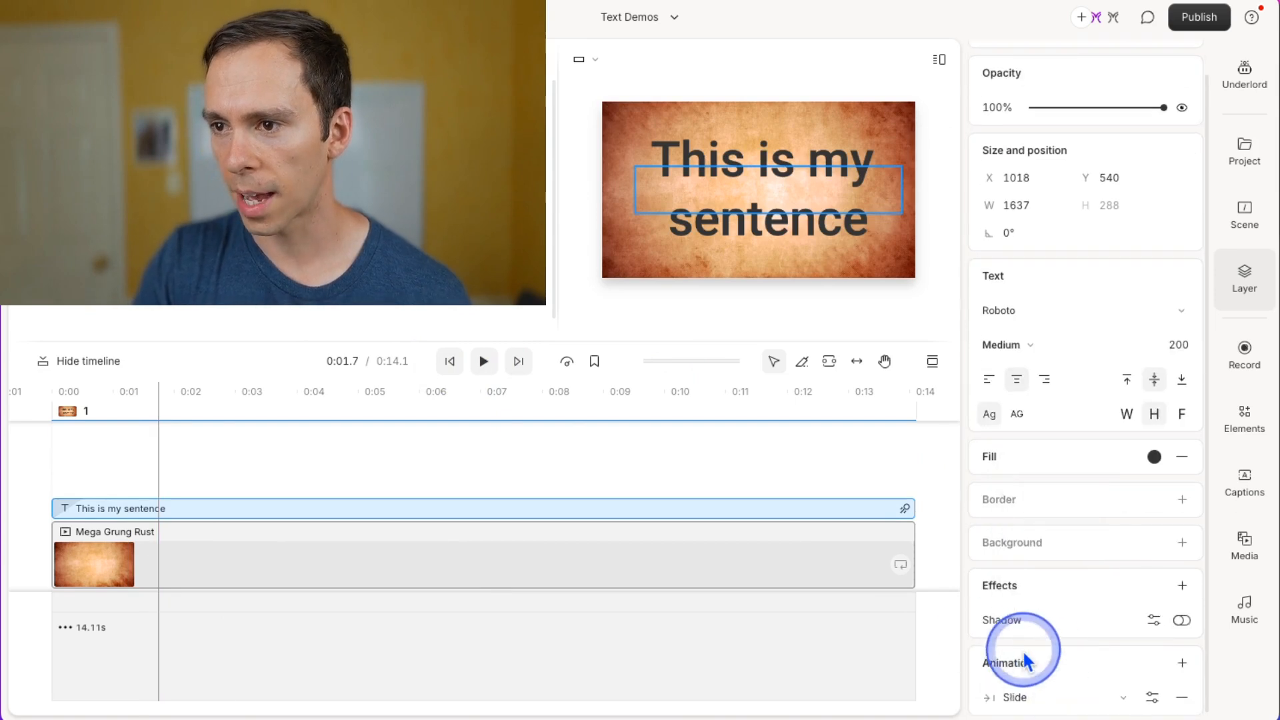
Play the scene from the start to preview the Slide animation.
{"action": "left_click", "coordinate": [449, 361]}
{"action": "left_click", "coordinate": [483, 363]}
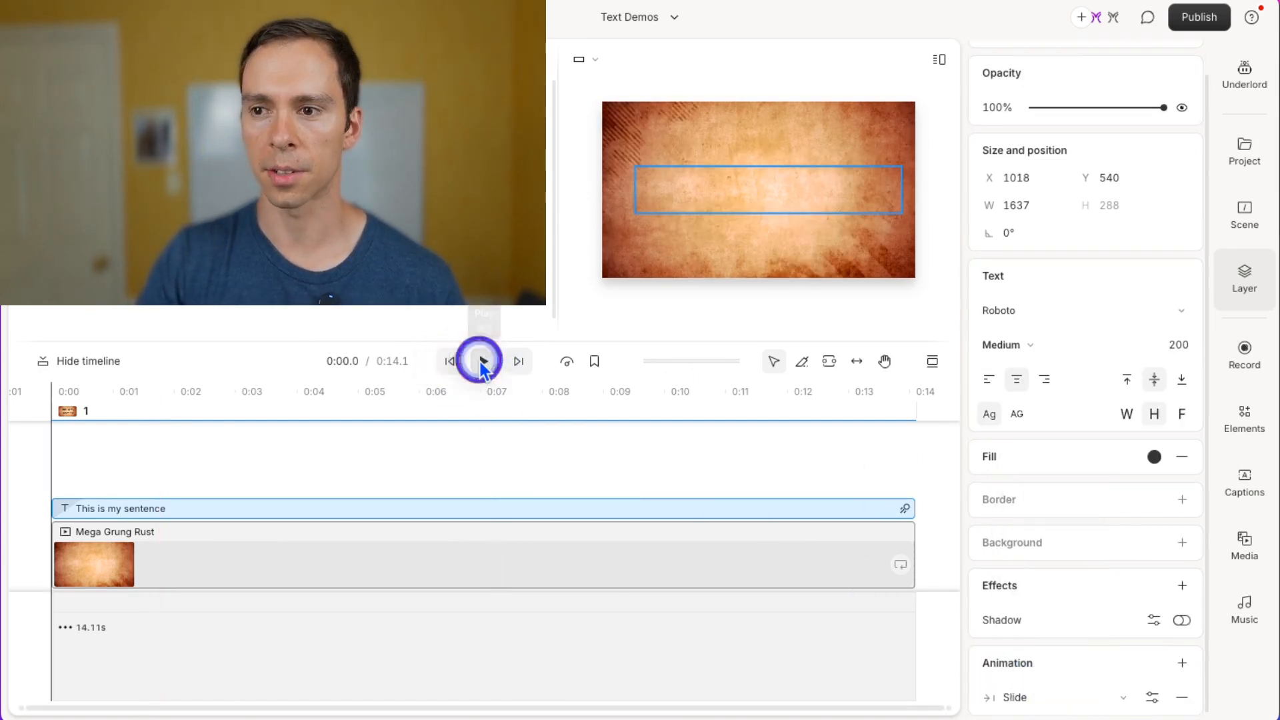
{"action": "left_click", "coordinate": [827, 548]}
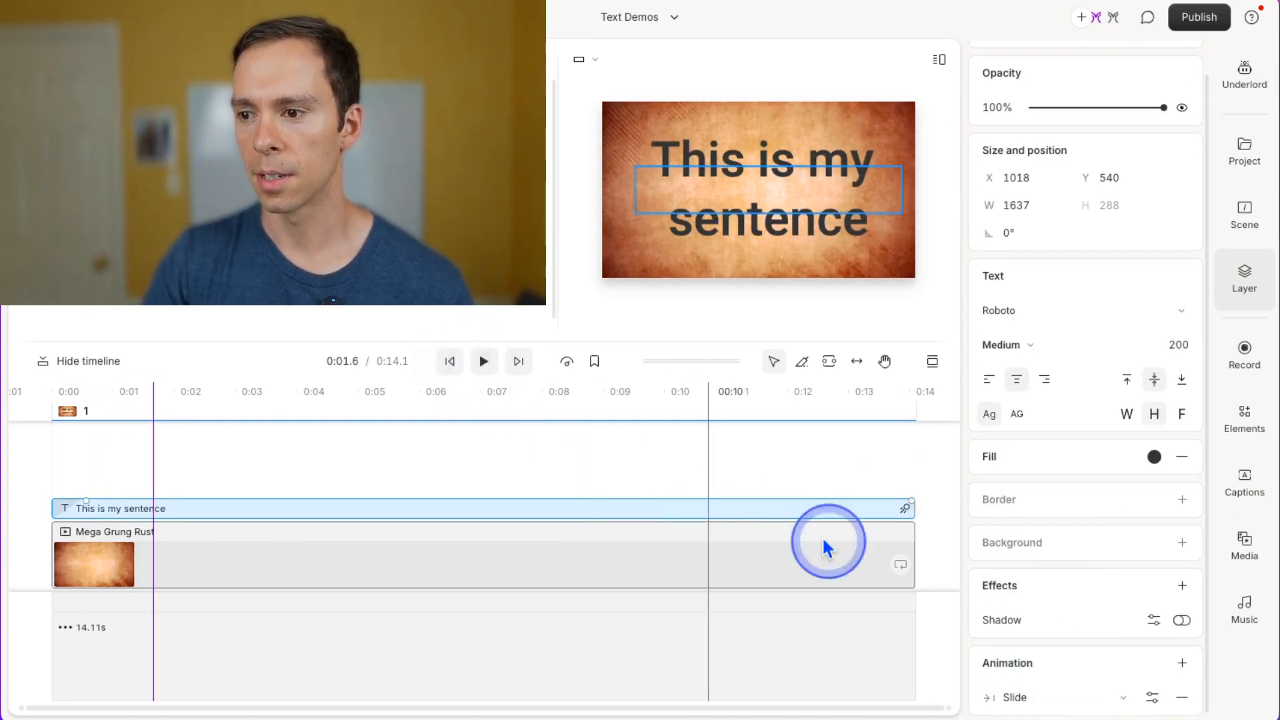
Open the Slide in-animation settings and set it to animate by Line.
{"action": "left_click", "coordinate": [1097, 691]}
{"action": "left_click", "coordinate": [1179, 637]}
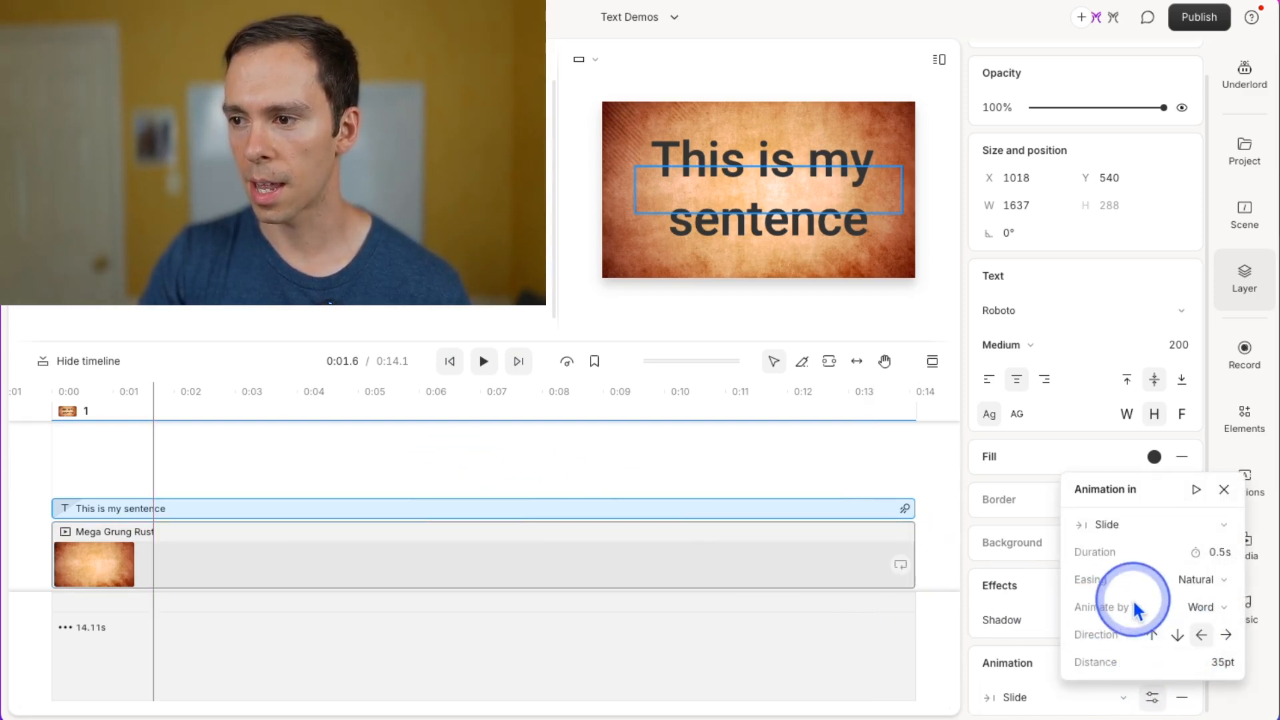
{"action": "left_click", "coordinate": [1210, 607]}
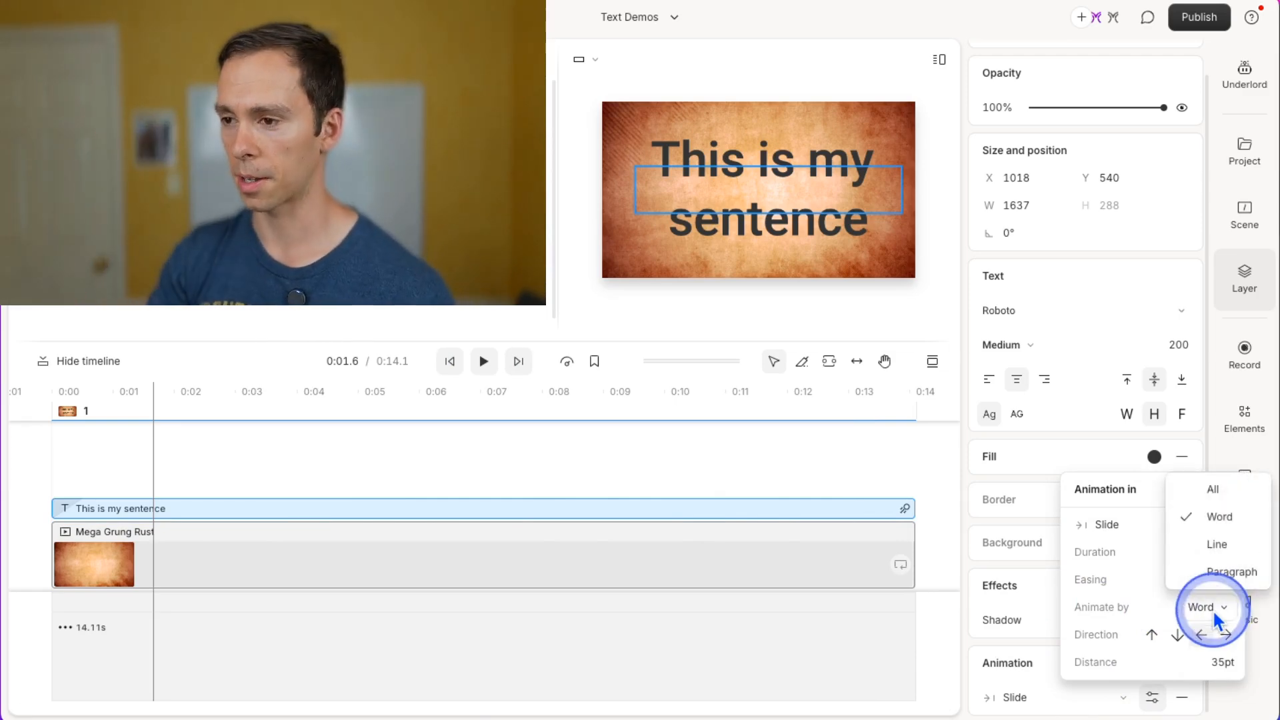
{"action": "left_click", "coordinate": [1235, 548]}
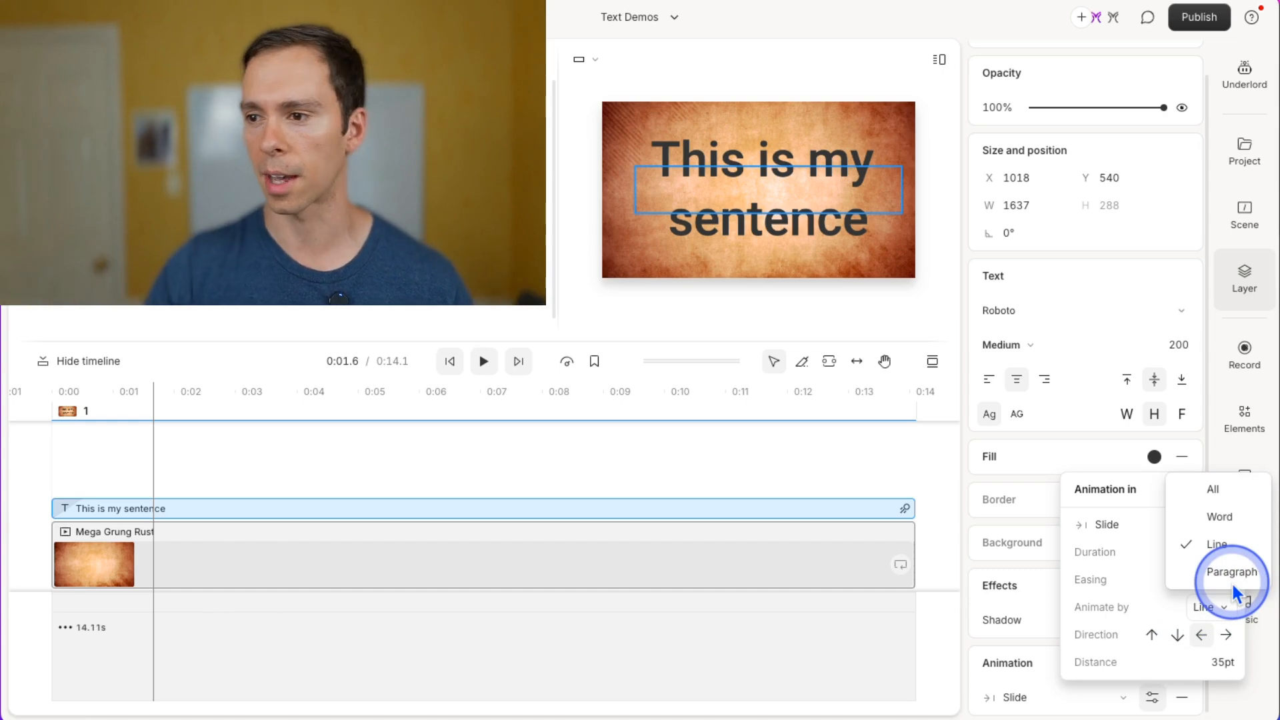
{"action": "left_click", "coordinate": [1190, 605]}
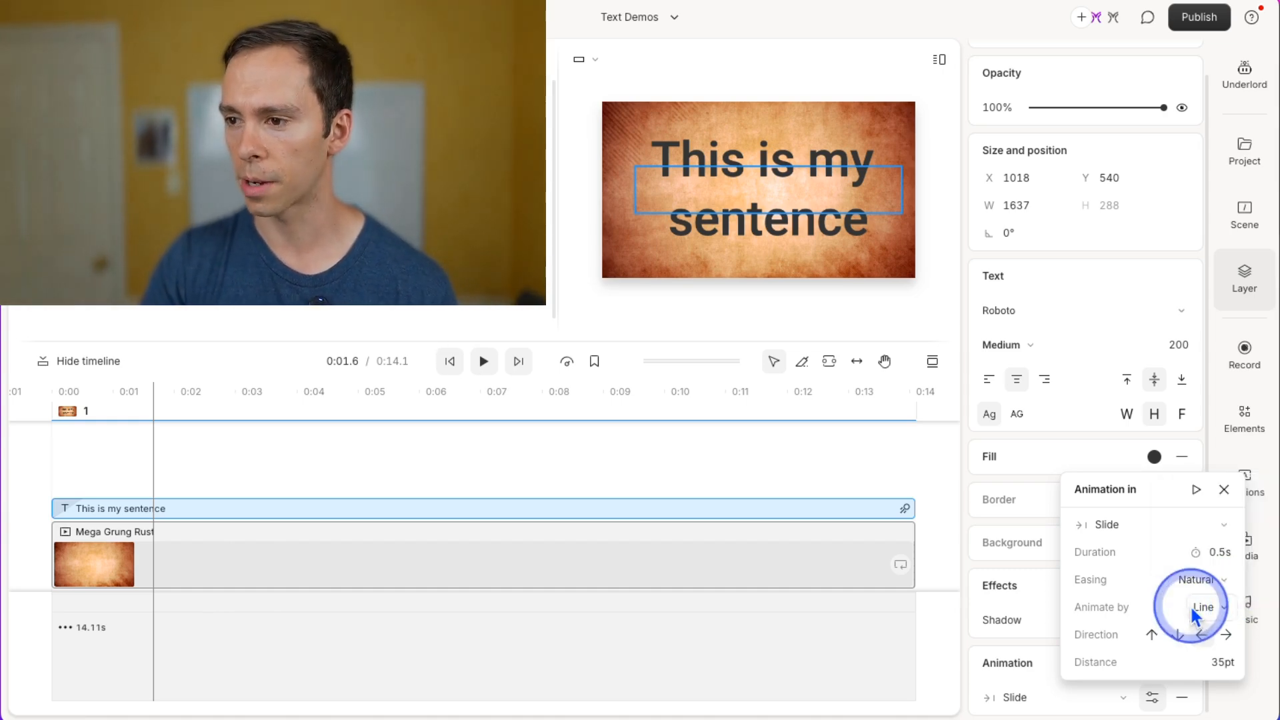
{"action": "left_click", "coordinate": [400, 458]}
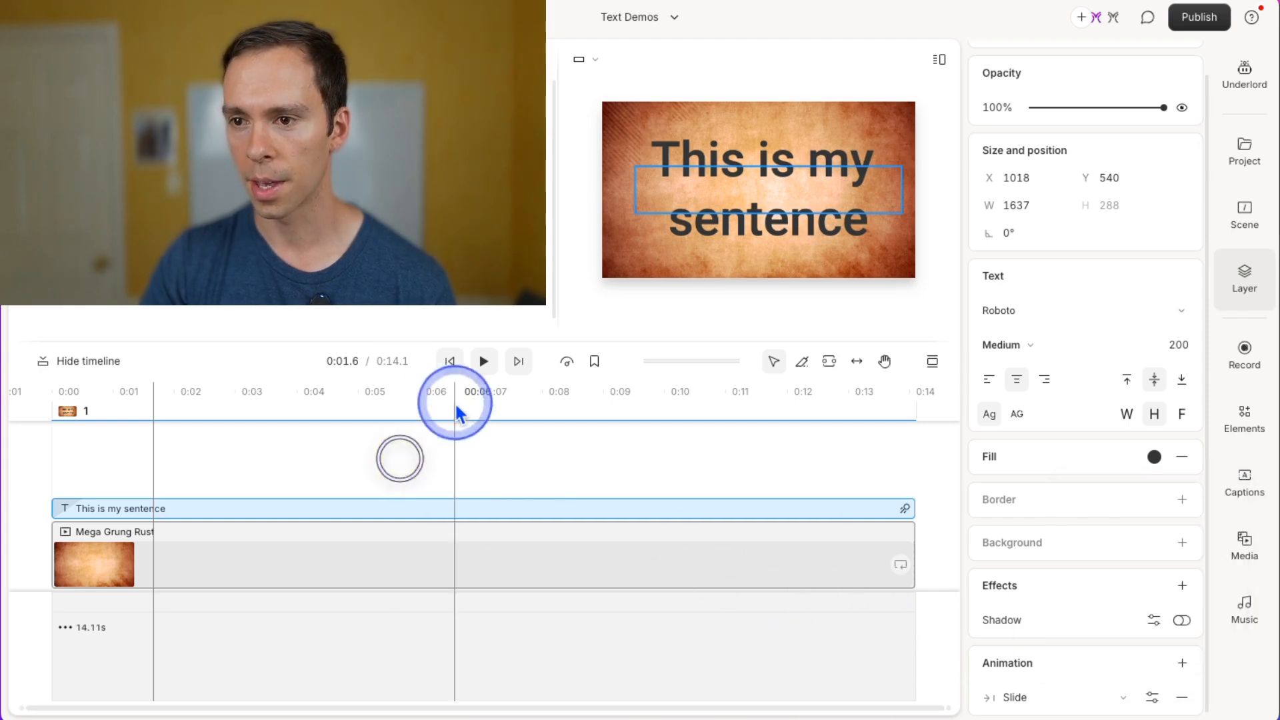
Play the scene from the start to preview the line-by-line Slide animation.
{"action": "left_click", "coordinate": [457, 364]}
{"action": "left_click", "coordinate": [483, 364]}
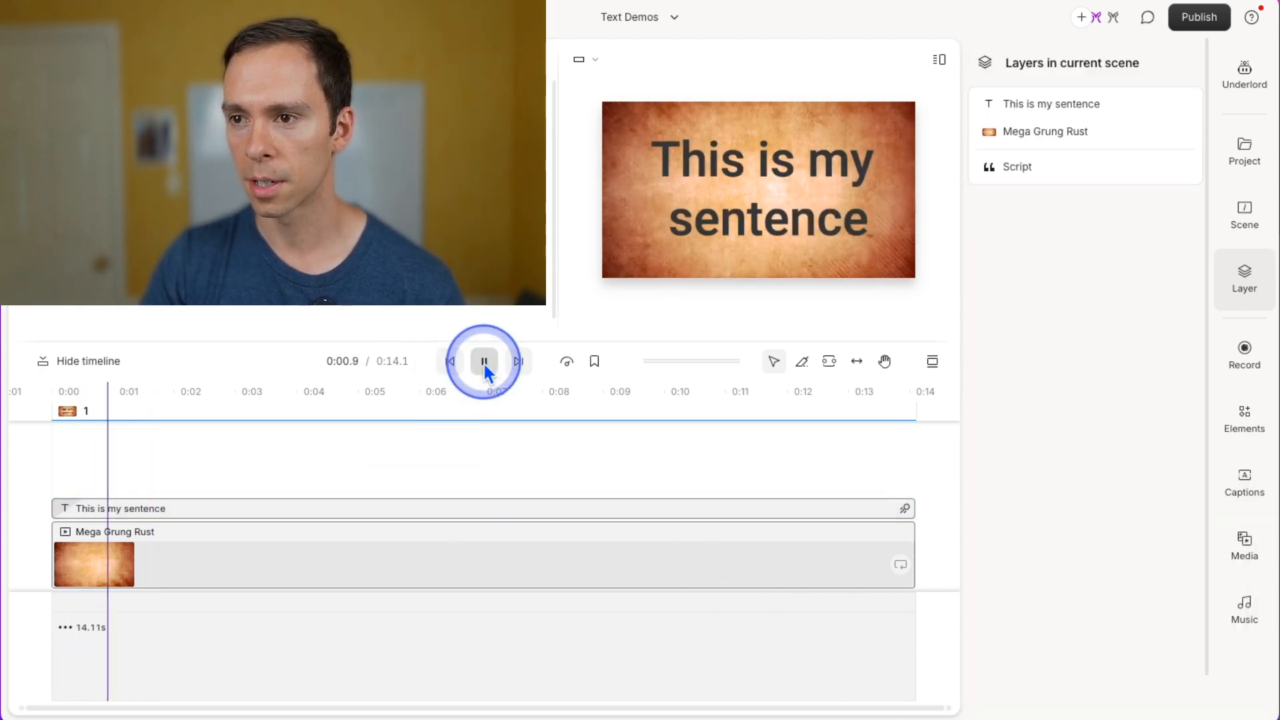
{"action": "left_click", "coordinate": [483, 363]}
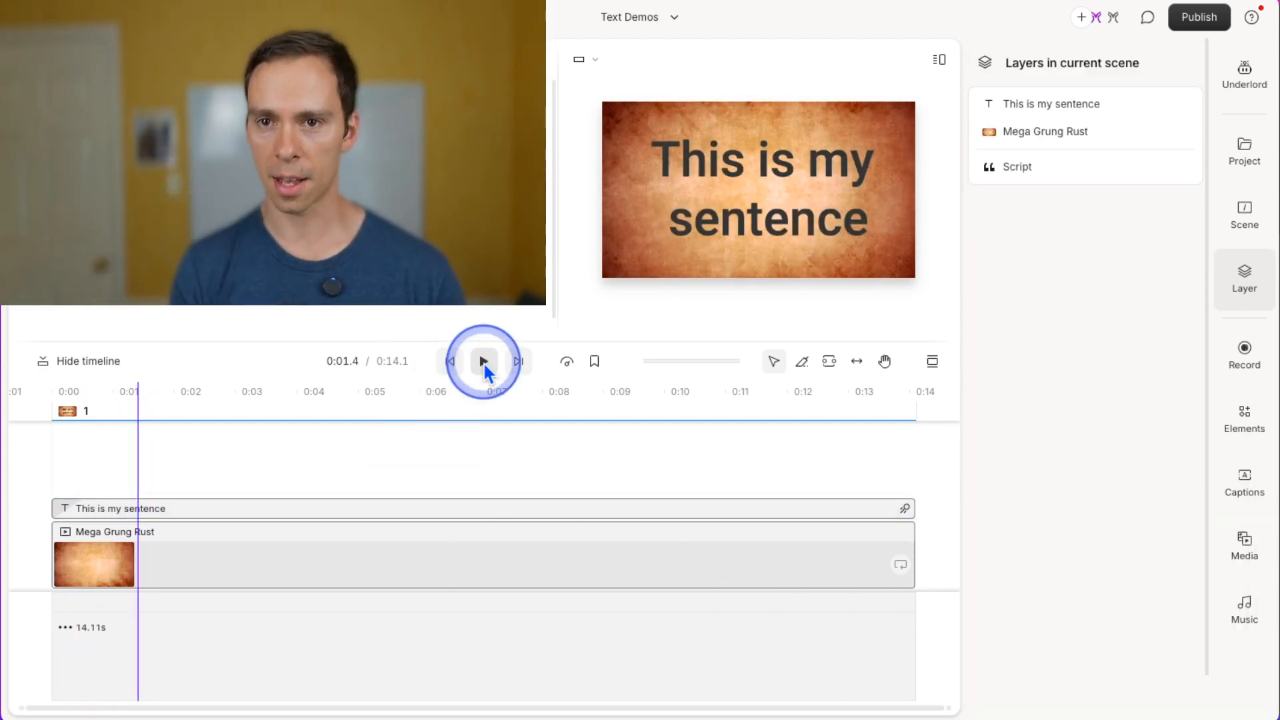
{"action": "left_click_drag", "start_coordinate": [520, 483], "coordinate": [584, 527]}
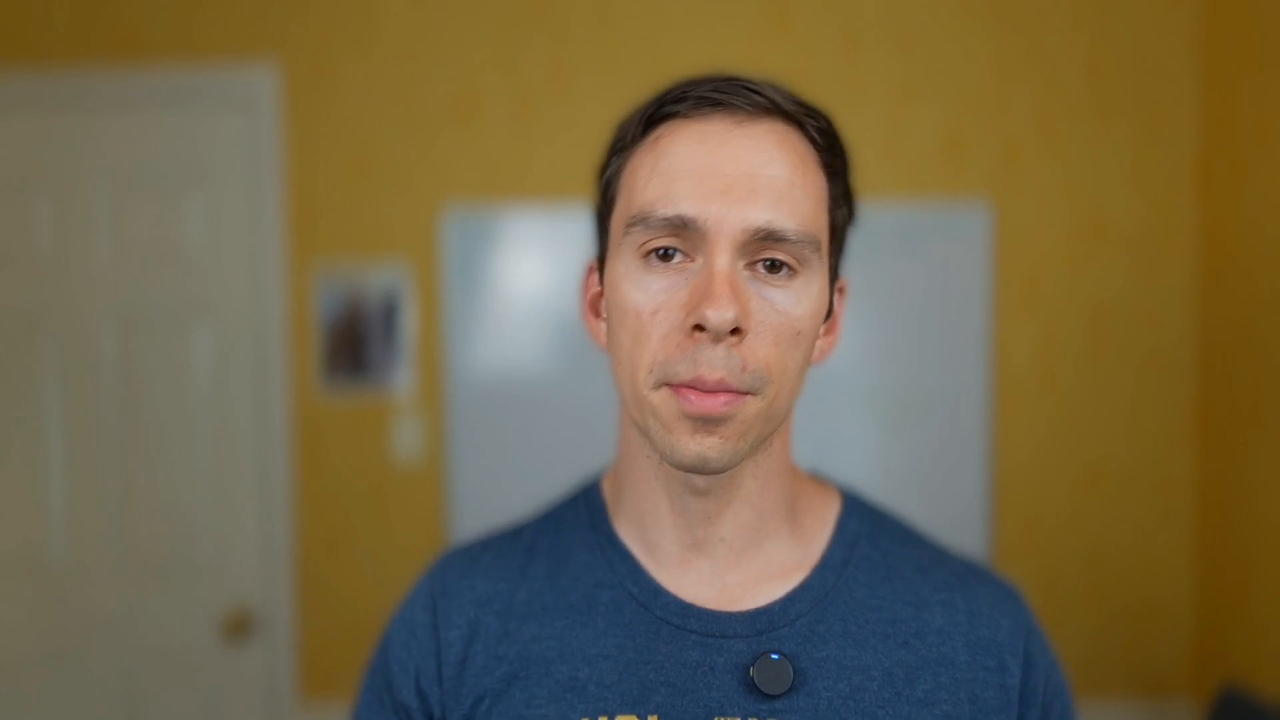